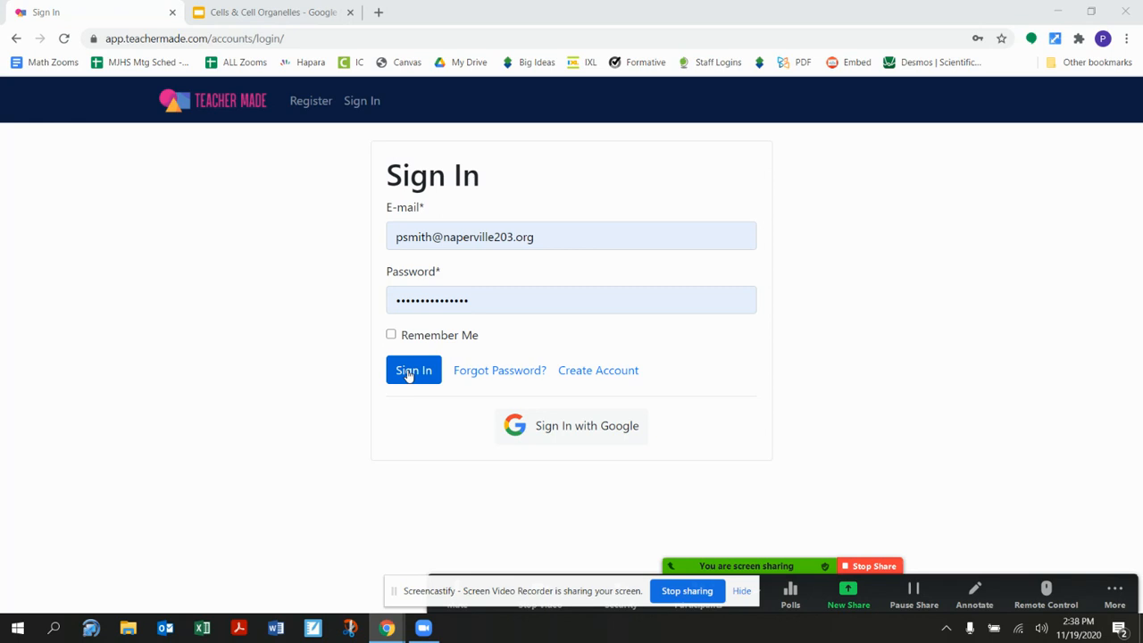
- Sign in to Teacher Made and start a new worksheet titled "Period 2 Example Student :)"
{"action": "left_click", "coordinate": [409, 374]}
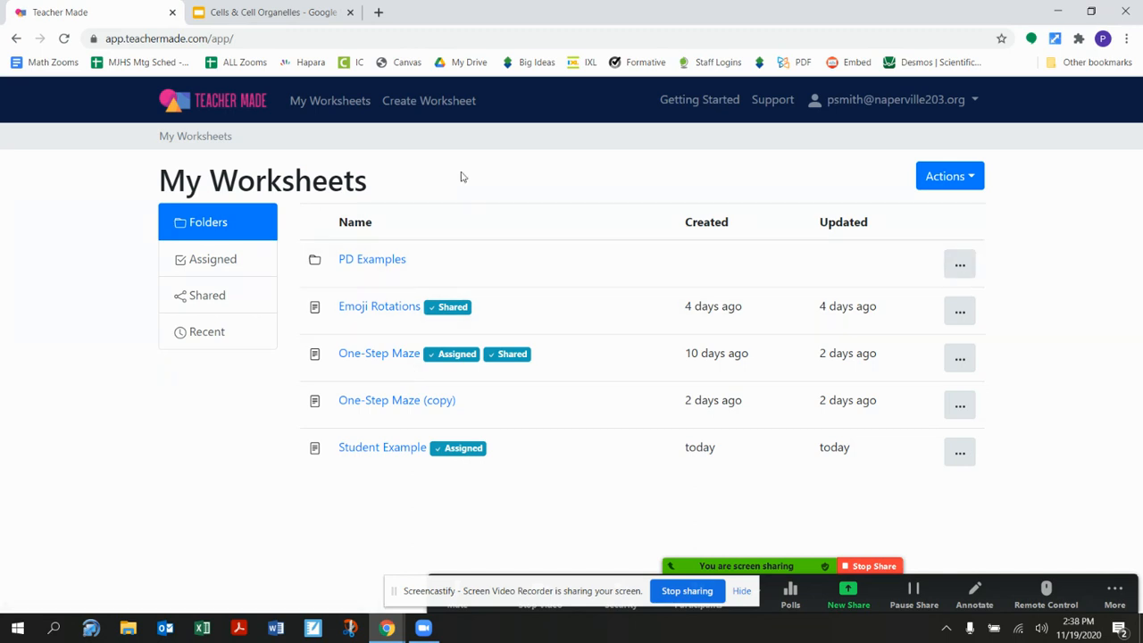
{"action": "left_click", "coordinate": [411, 107]}
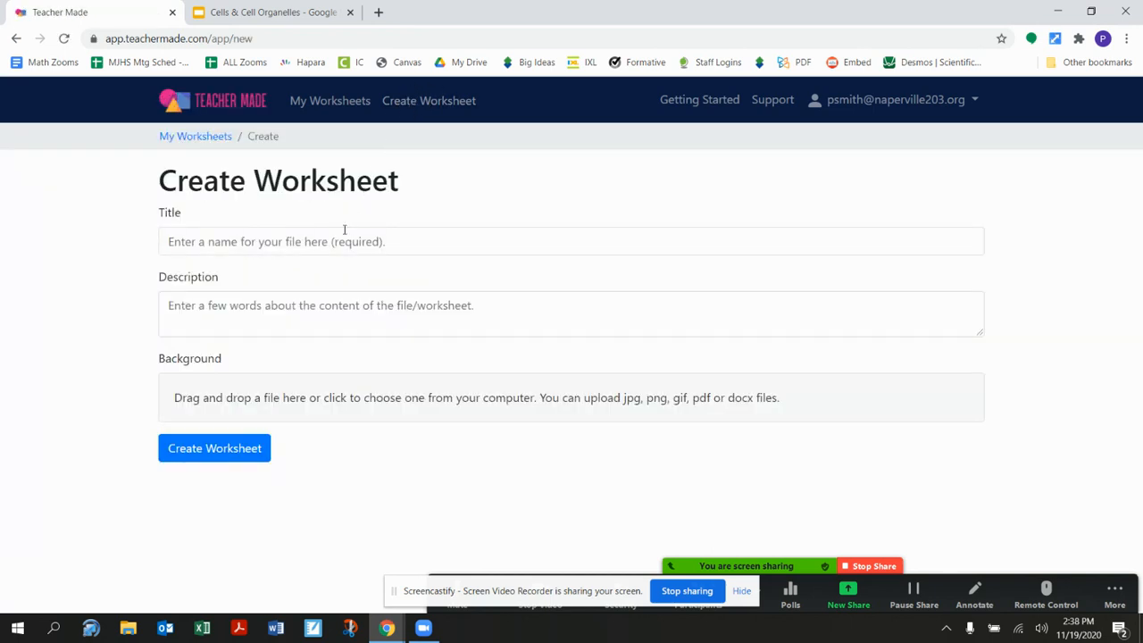
{"action": "left_click", "coordinate": [260, 243]}
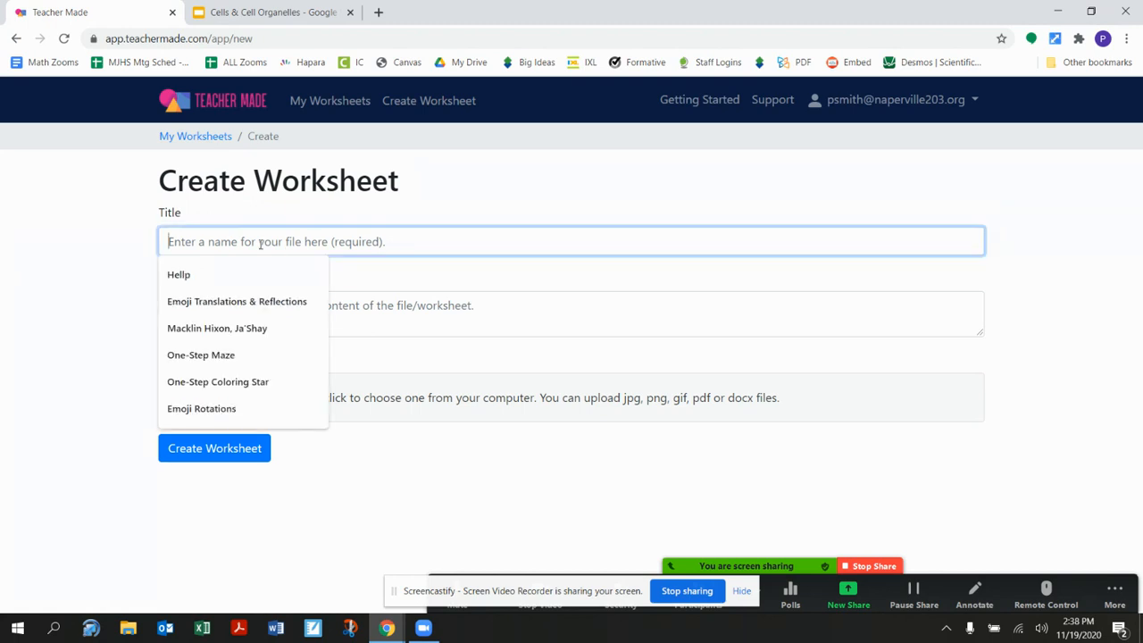
{"action": "type", "text": "Example "}
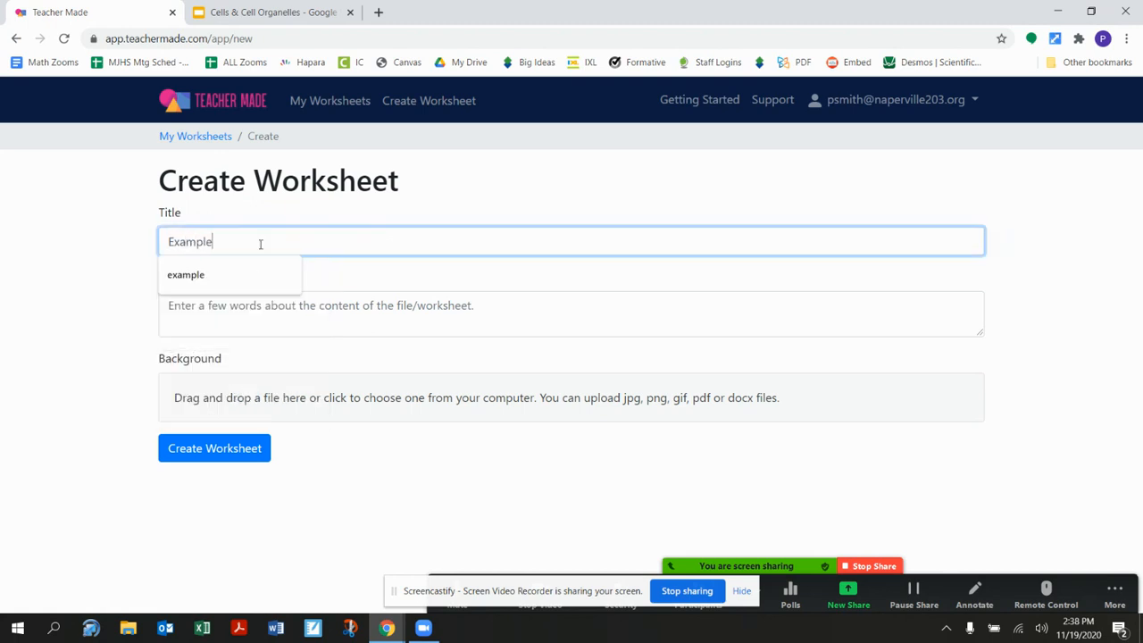
{"action": "type", "text": "St"}
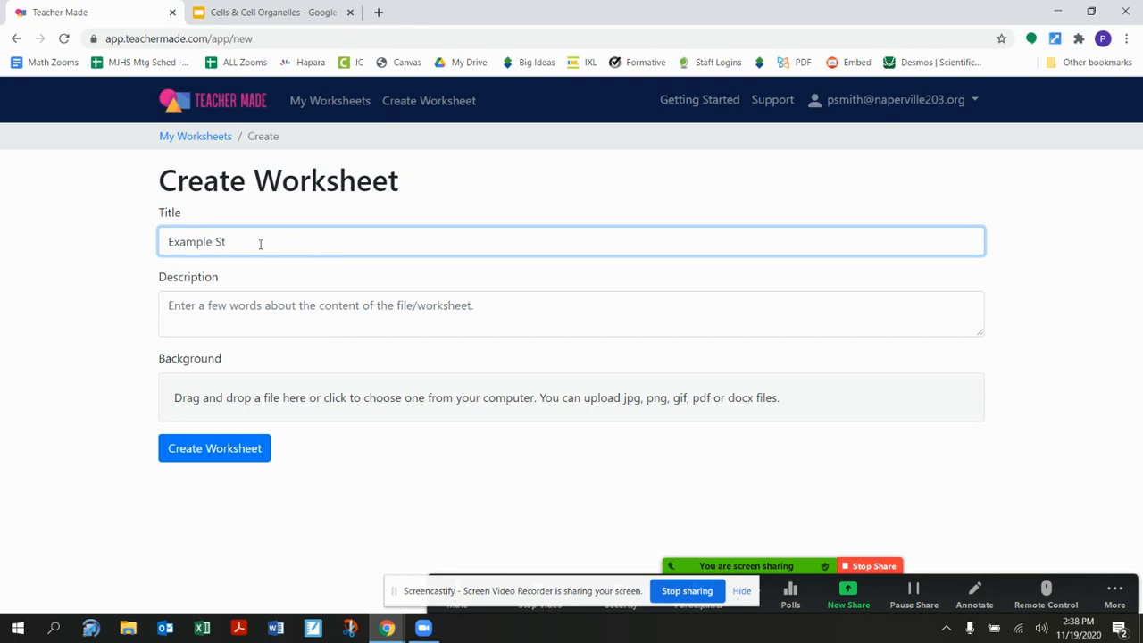
{"action": "type", "text": "udent P"}
{"action": "left_click", "coordinate": [168, 241]}
{"action": "type", "text": "Period 2"}
- Enter "blah blah blah" as the worksheet's description
{"action": "left_click", "coordinate": [201, 305]}
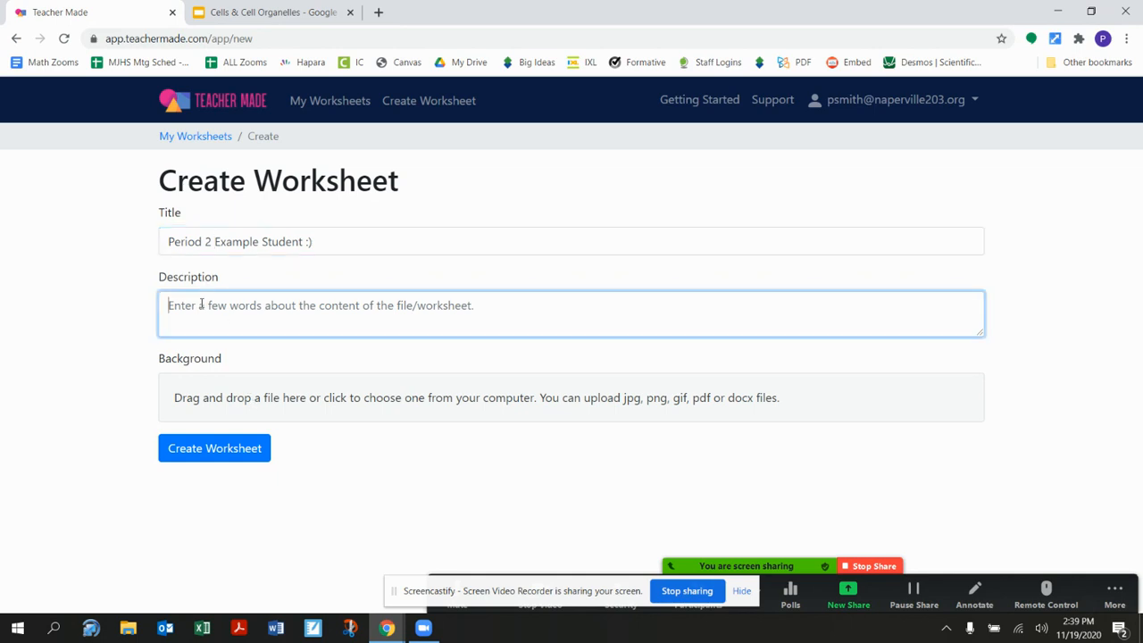
{"action": "type", "text": "b"}
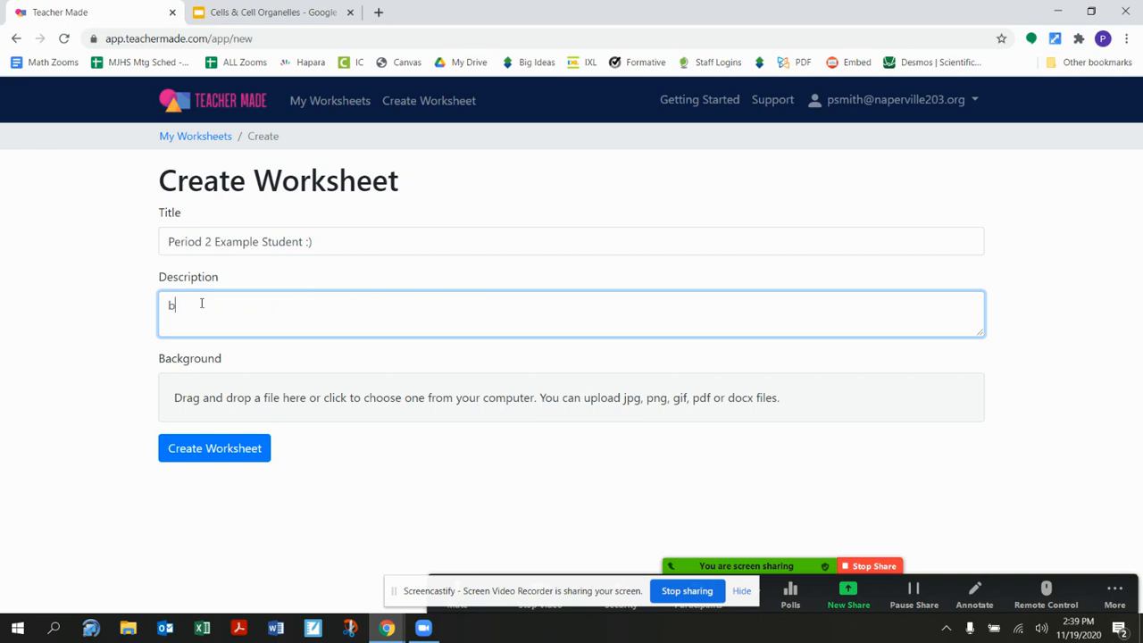
{"action": "type", "text": "lah blah blah"}
- Upload the Mixed Topics PDF from the Desktop as the worksheet's background
{"action": "left_click", "coordinate": [222, 399]}
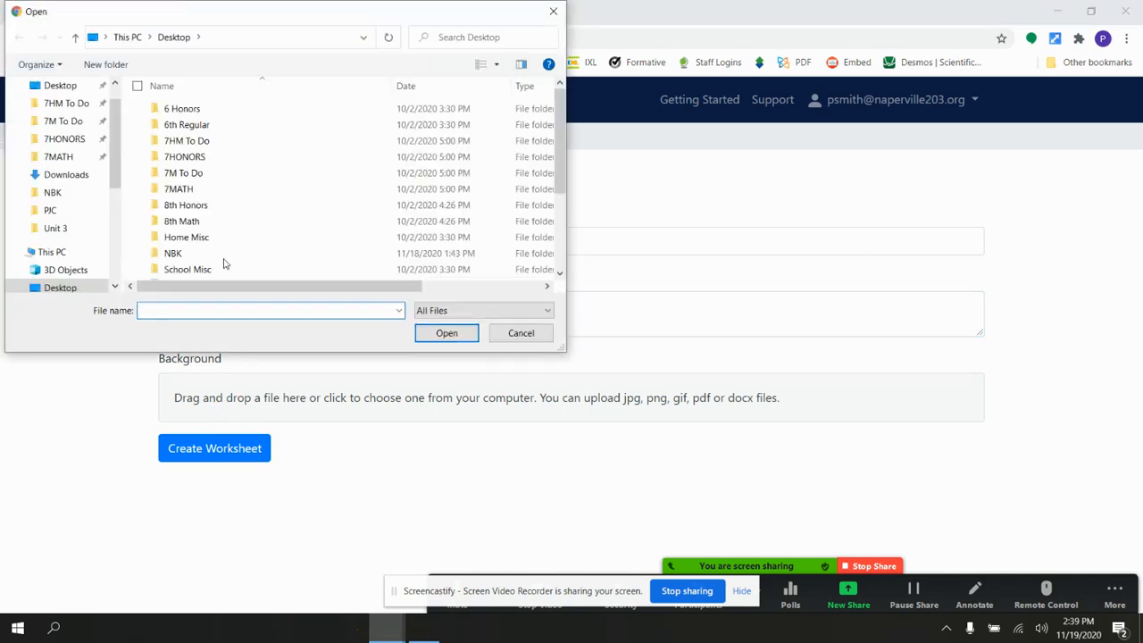
{"action": "scroll", "coordinate": [224, 257], "scroll_direction": "down", "scroll_amount": 3}
{"action": "left_click", "coordinate": [207, 224]}
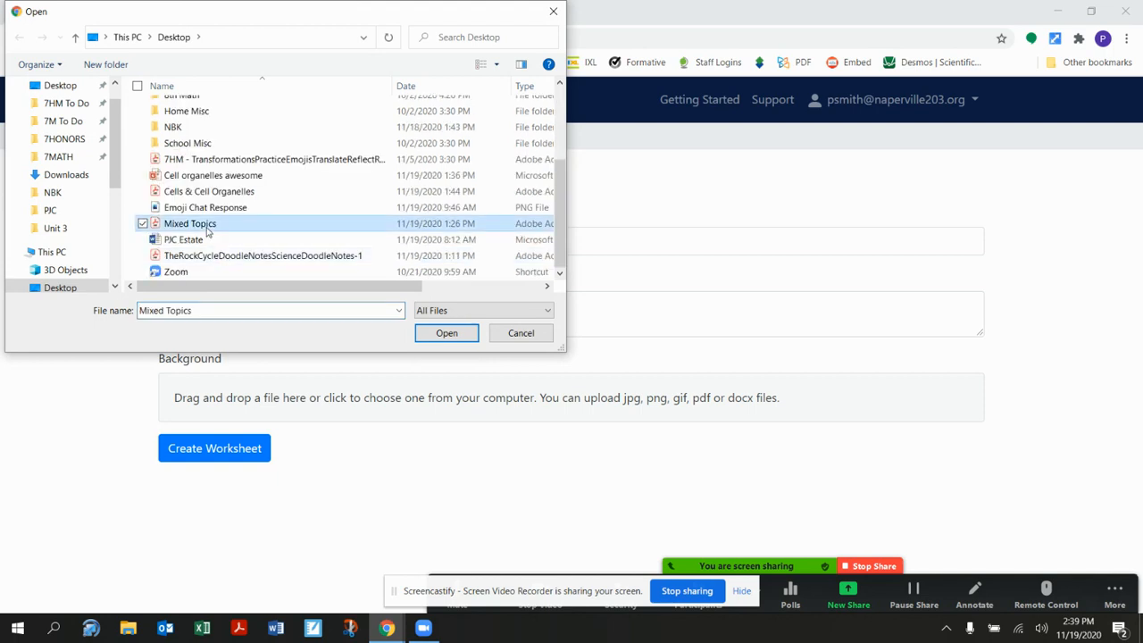
{"action": "left_click", "coordinate": [463, 339]}
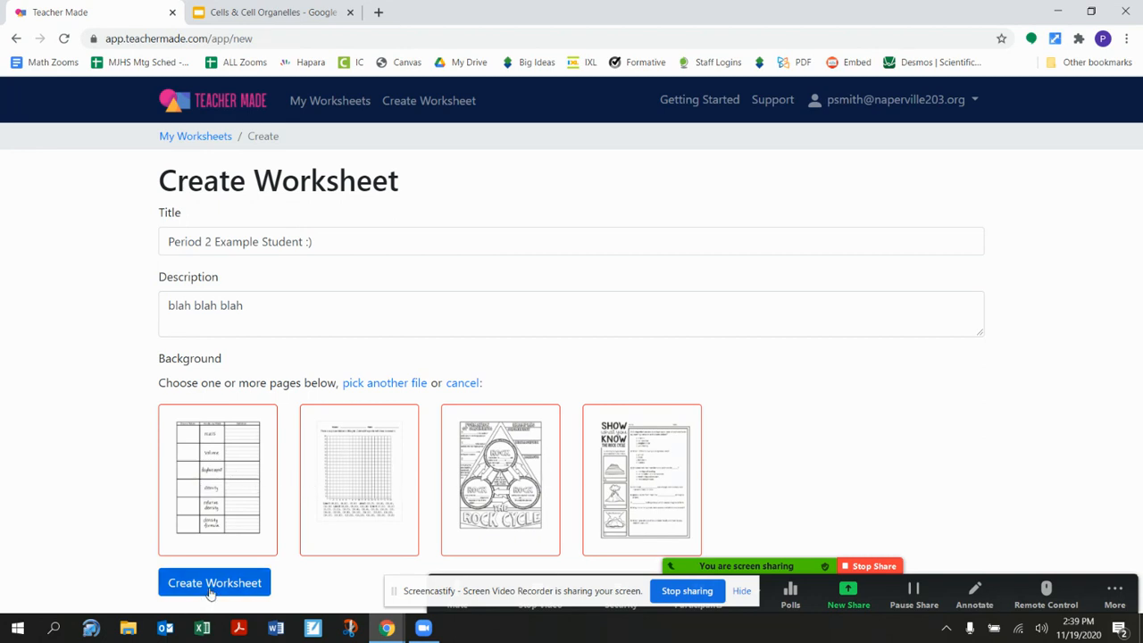
- Try excluding the first, second and fourth background pages, and include them again
{"action": "left_click", "coordinate": [235, 466]}
{"action": "left_click", "coordinate": [323, 467]}
{"action": "left_click", "coordinate": [607, 477]}
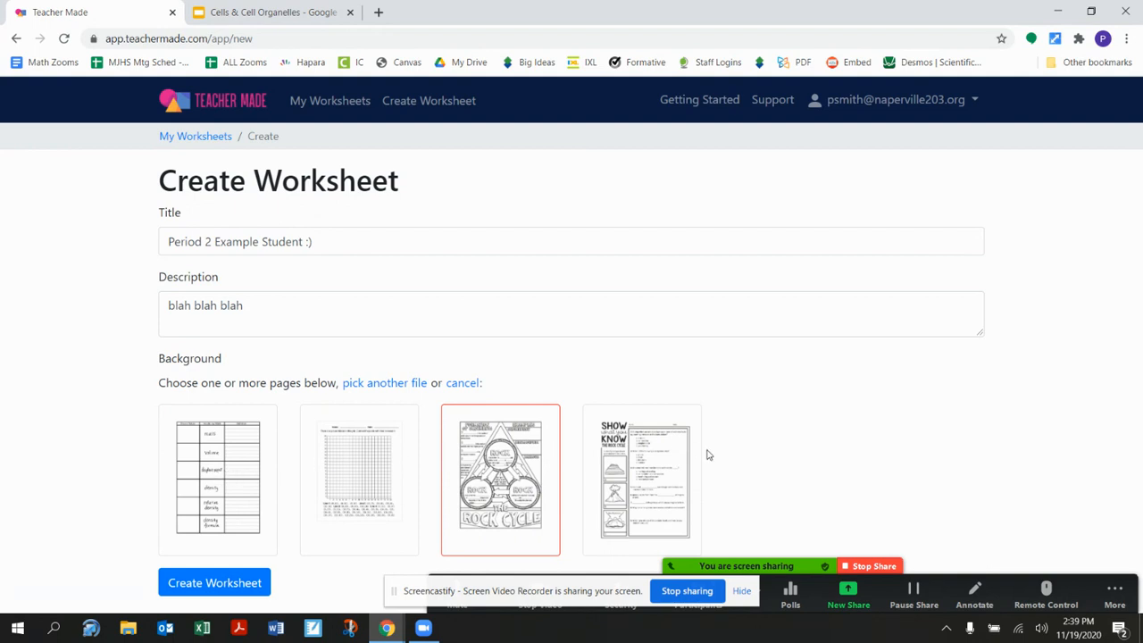
{"action": "left_click", "coordinate": [653, 462]}
{"action": "left_click", "coordinate": [403, 487]}
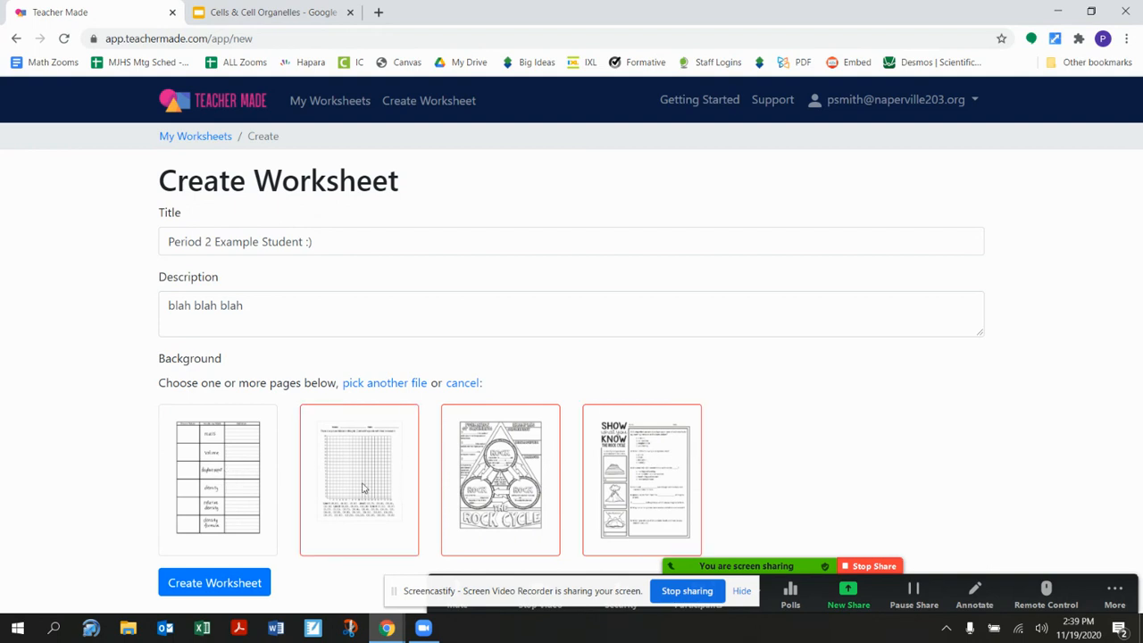
{"action": "left_click", "coordinate": [214, 482]}
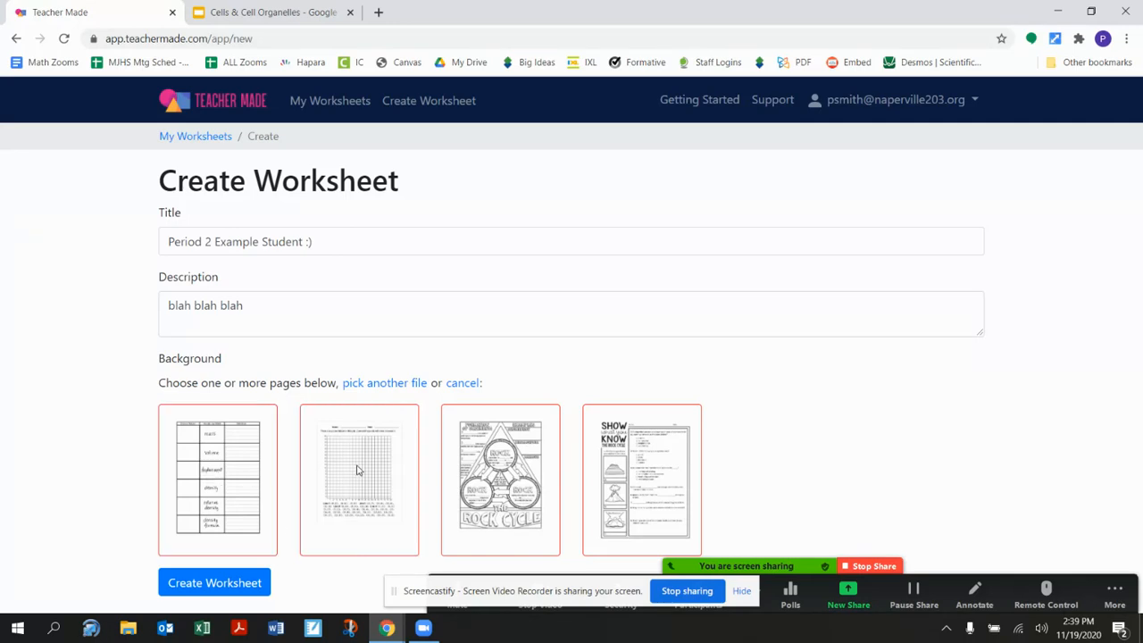
- Create the worksheet with all four background pages and return to the worksheet list
{"action": "left_click", "coordinate": [220, 582]}
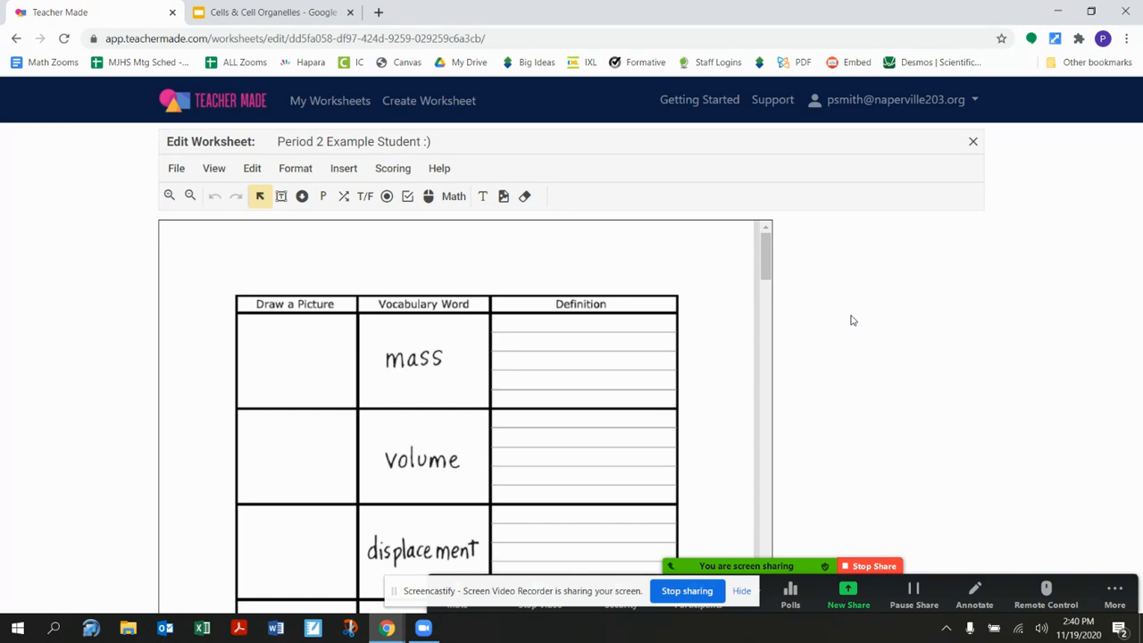
{"action": "left_click", "coordinate": [317, 103]}
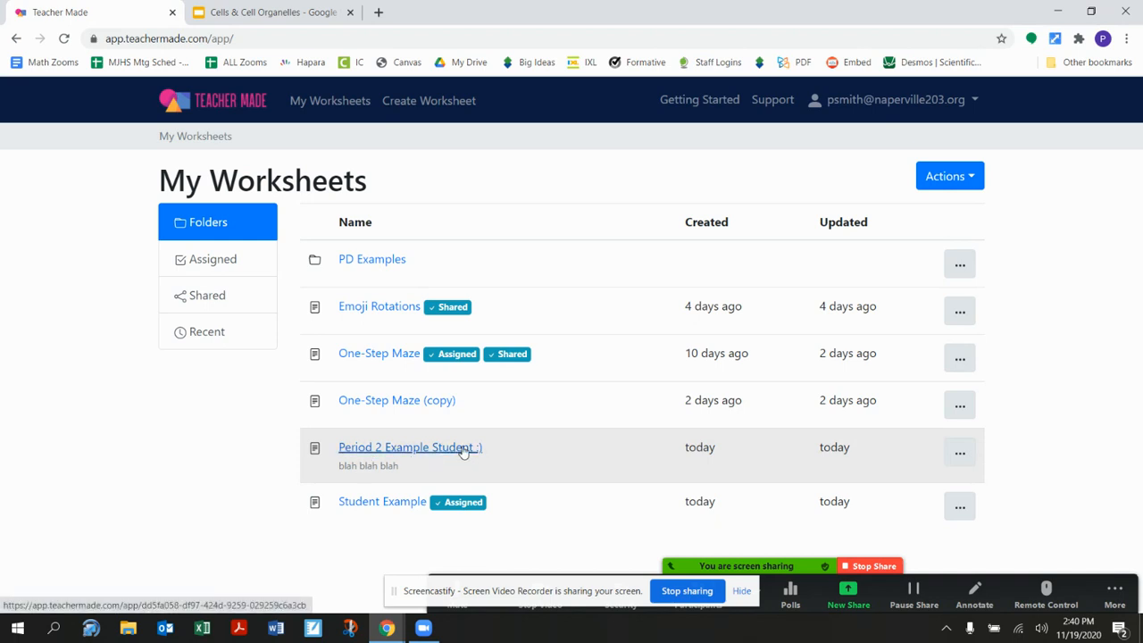
- Assign the "Period 2 Example Student :)" worksheet with Google account sign-in for students and copy the assignment link
{"action": "left_click", "coordinate": [958, 454]}
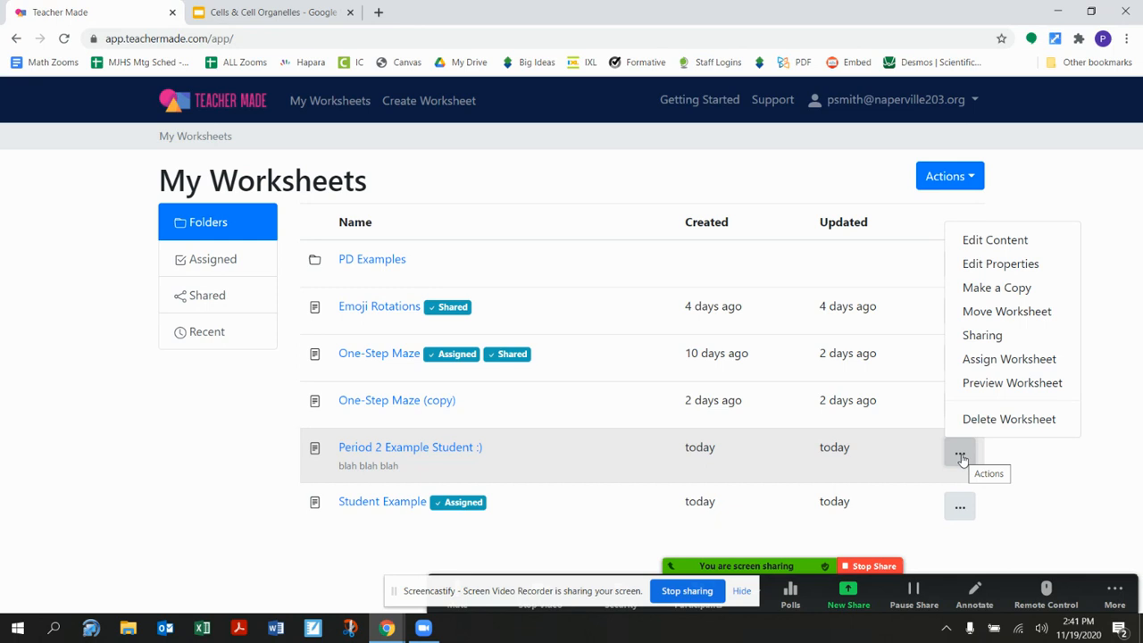
{"action": "left_click", "coordinate": [976, 360]}
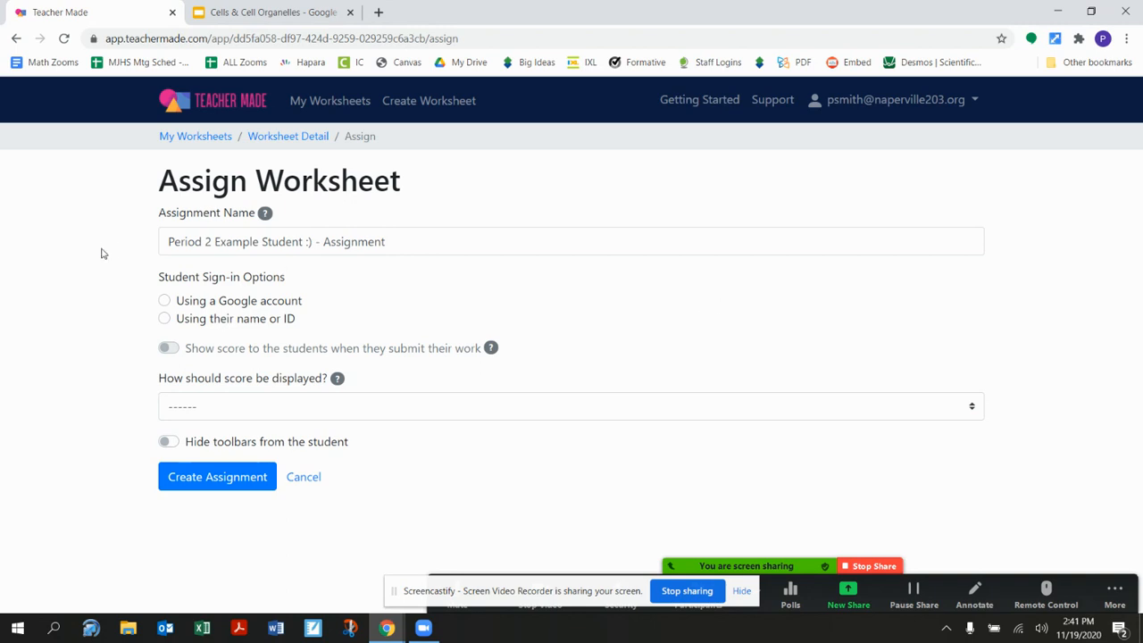
{"action": "left_click", "coordinate": [165, 303]}
{"action": "left_click", "coordinate": [219, 478]}
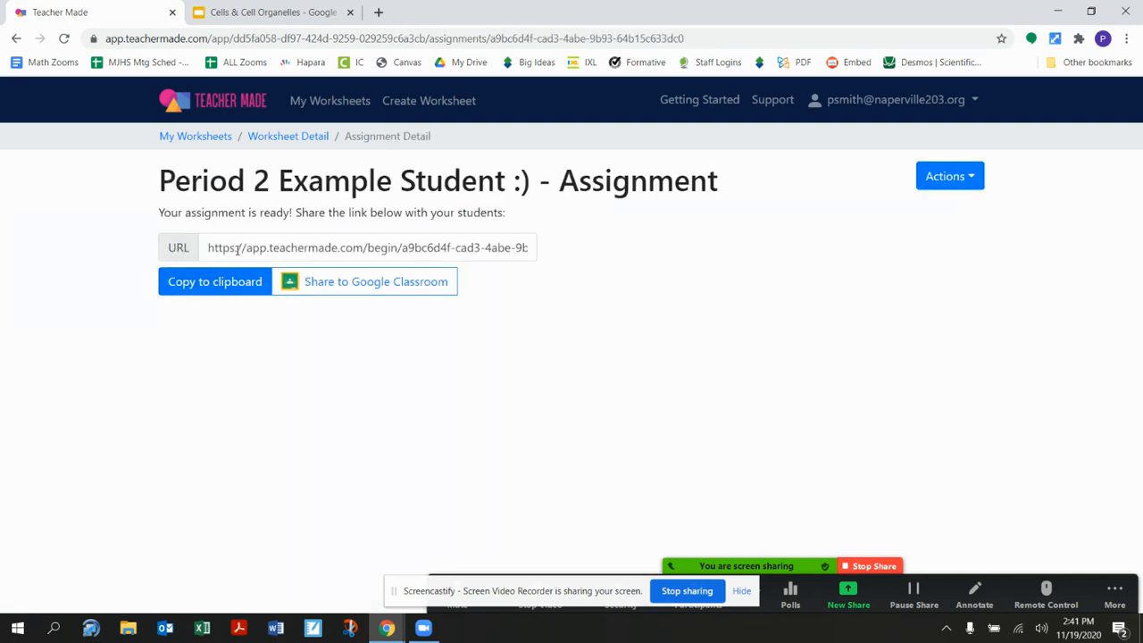
{"action": "left_click", "coordinate": [227, 287]}
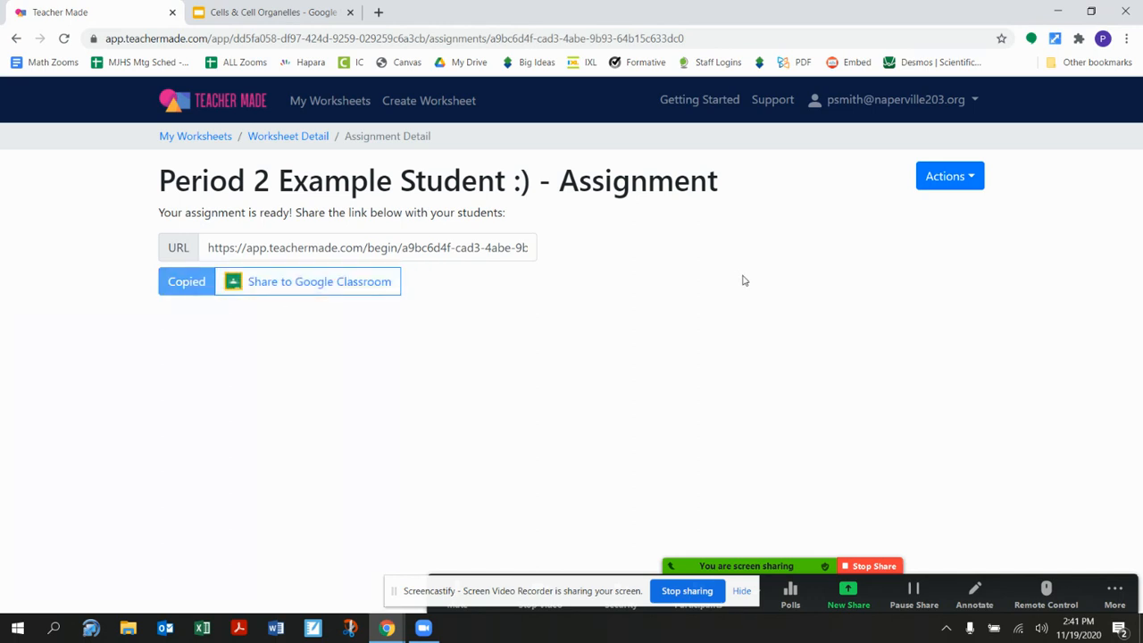
- Open the Zoom meeting chat to view its messages, and close it
{"action": "left_click", "coordinate": [1112, 596]}
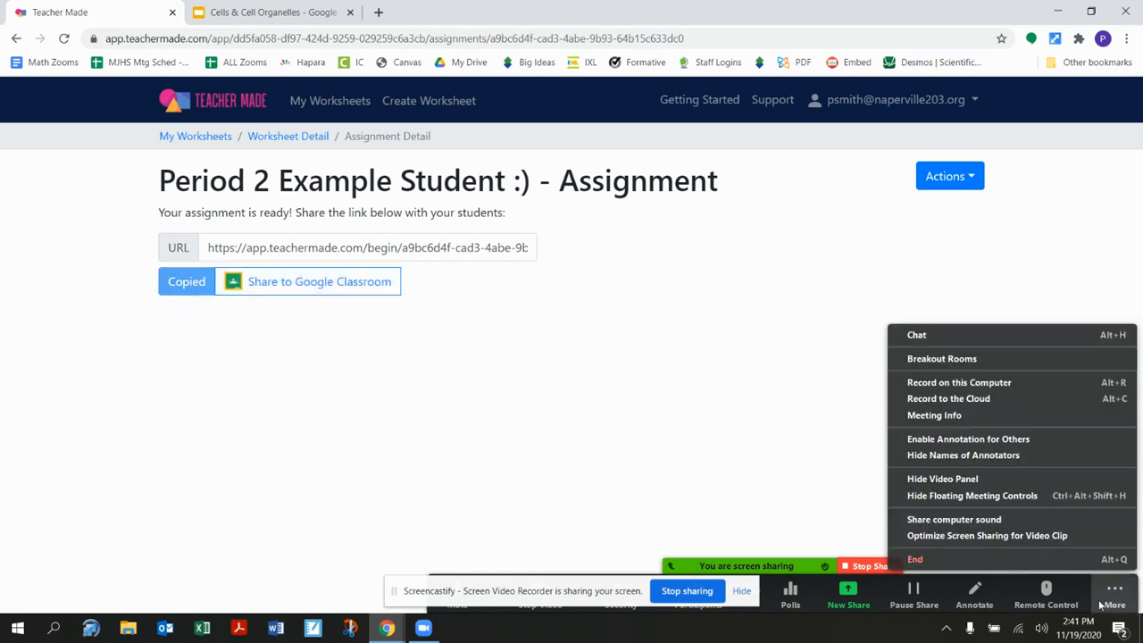
{"action": "left_click", "coordinate": [999, 334]}
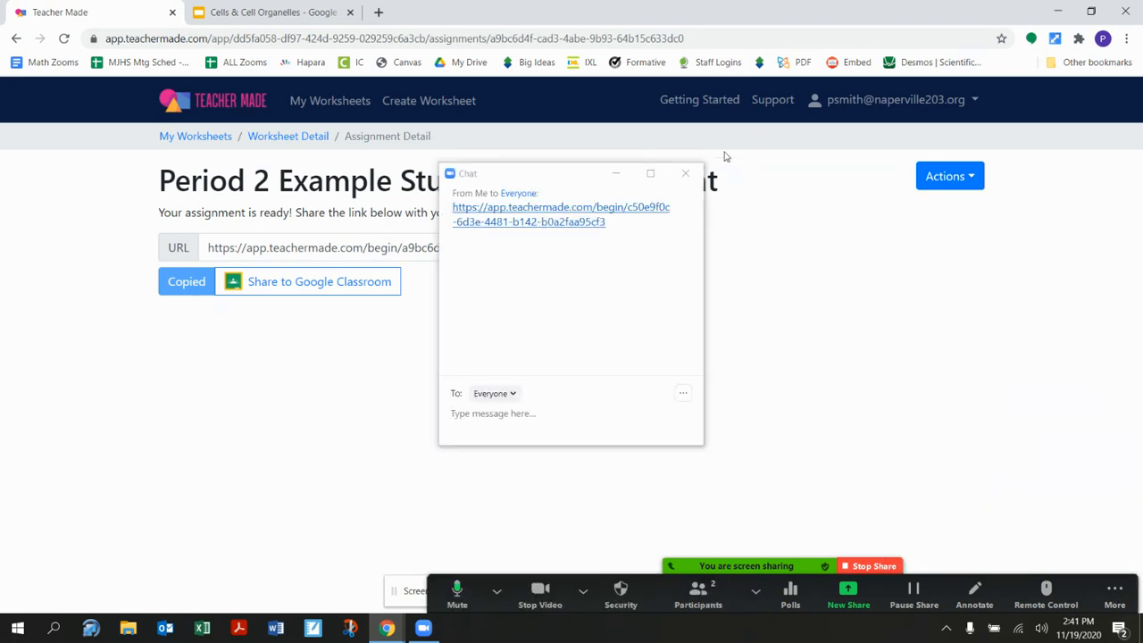
{"action": "left_click", "coordinate": [687, 174]}
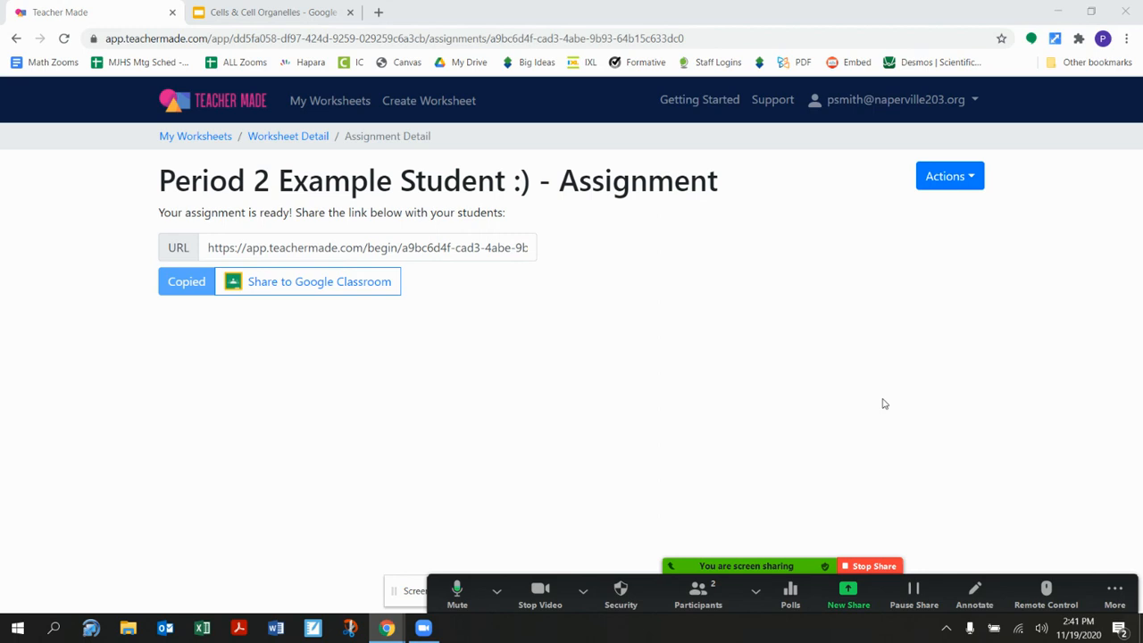
- Review the student's submission for the Student Example worksheet's assignment and view the options available for that submission
{"action": "left_click", "coordinate": [337, 108]}
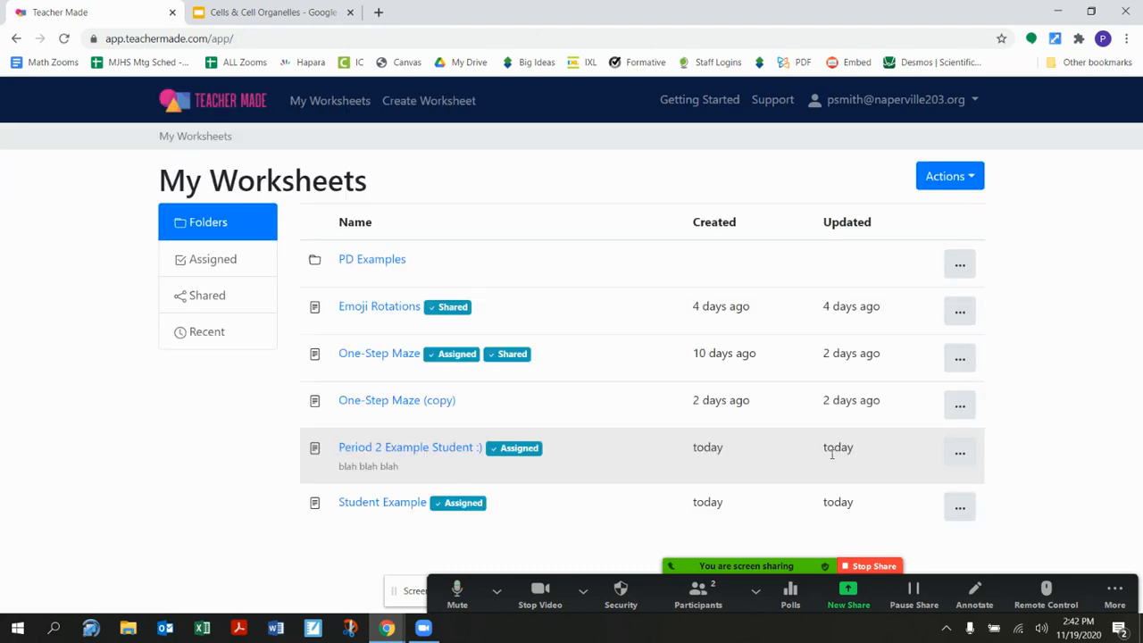
{"action": "left_click", "coordinate": [388, 514]}
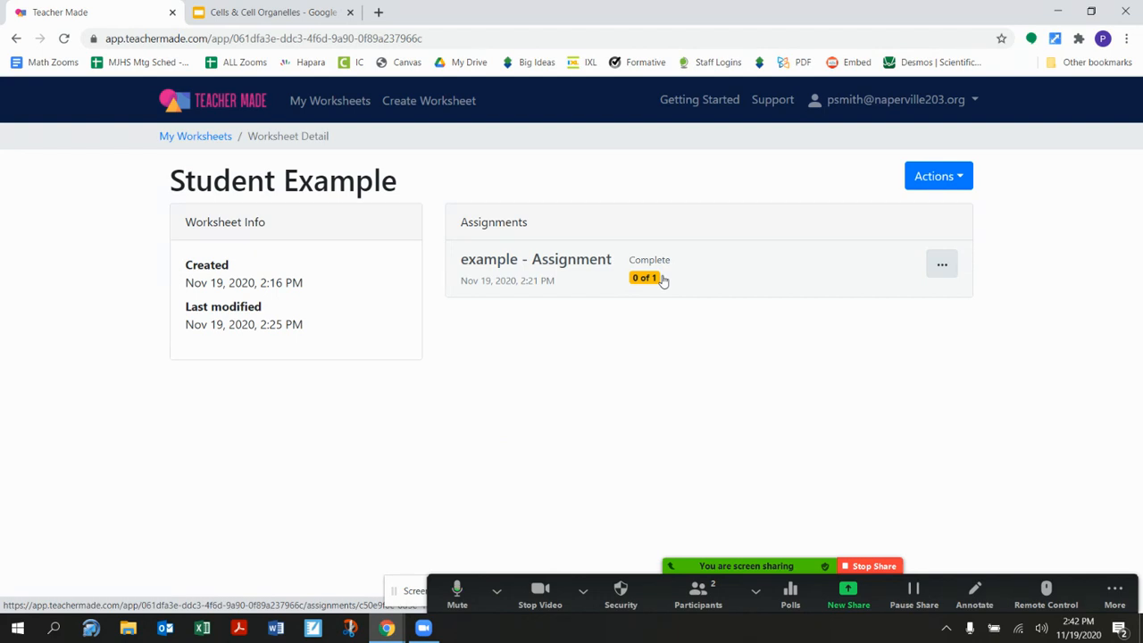
{"action": "left_click", "coordinate": [722, 271]}
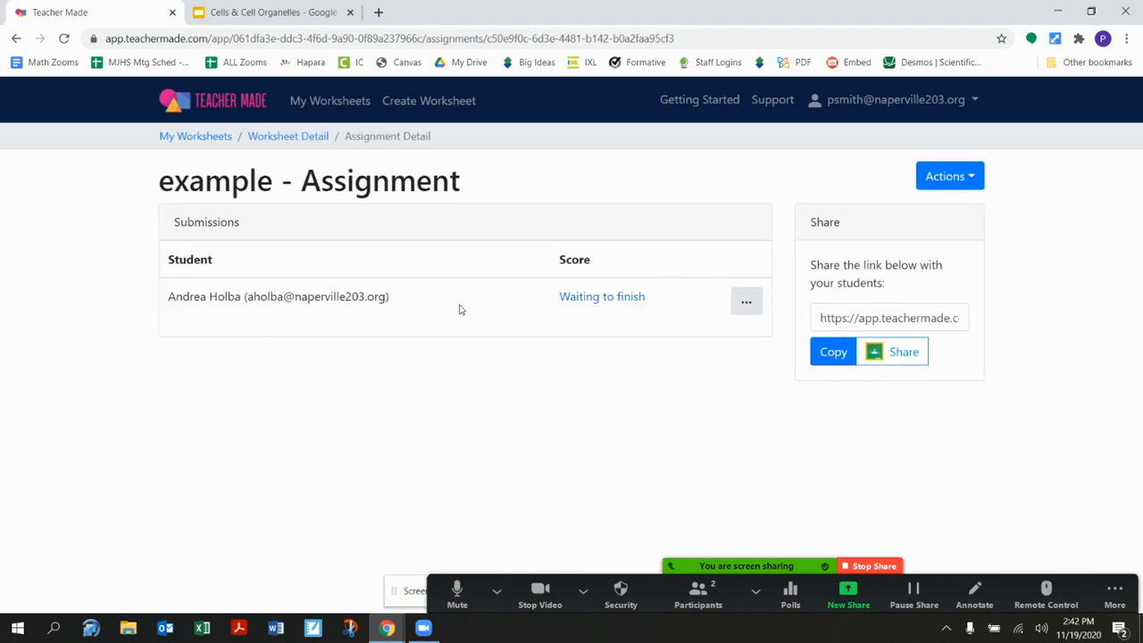
{"action": "left_click", "coordinate": [594, 302]}
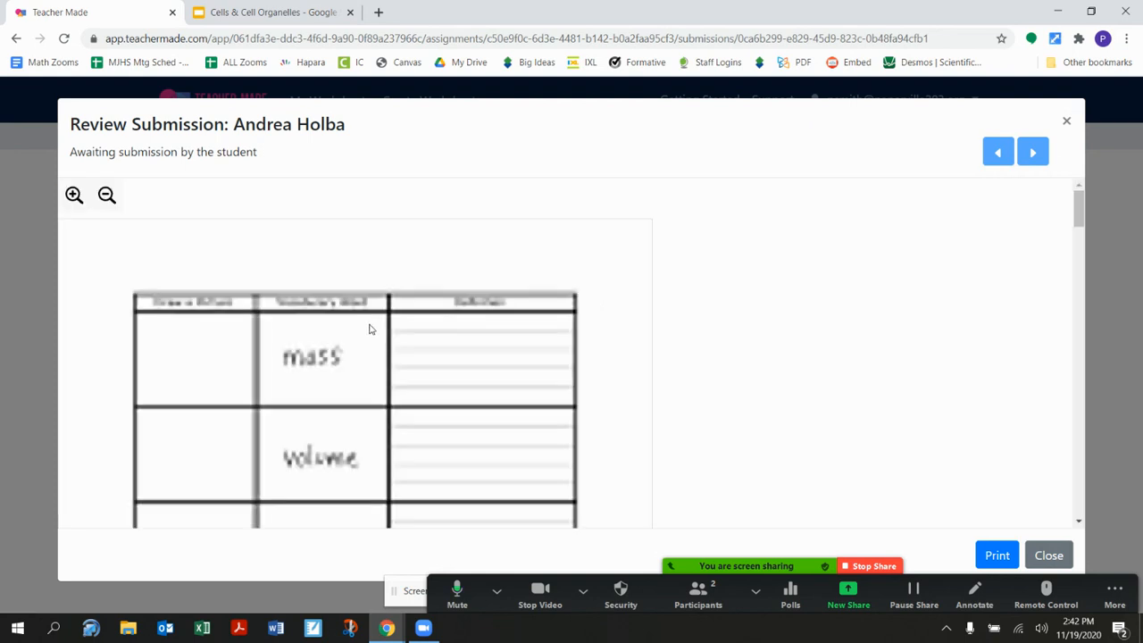
{"action": "scroll", "coordinate": [370, 329], "scroll_direction": "down", "scroll_amount": 3}
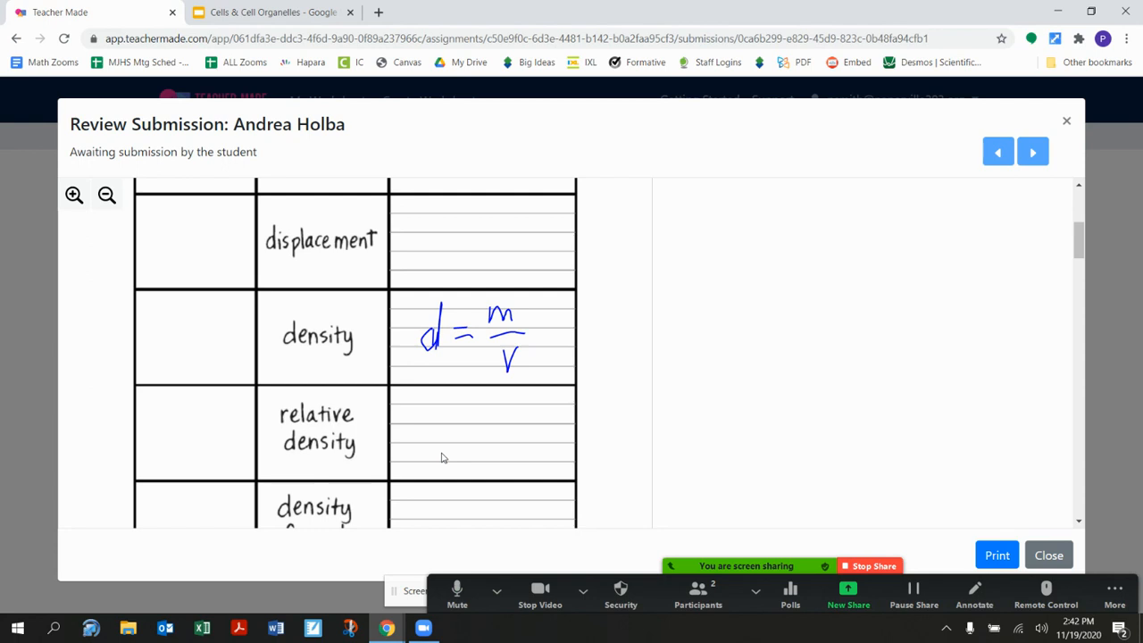
{"action": "left_click", "coordinate": [1067, 122]}
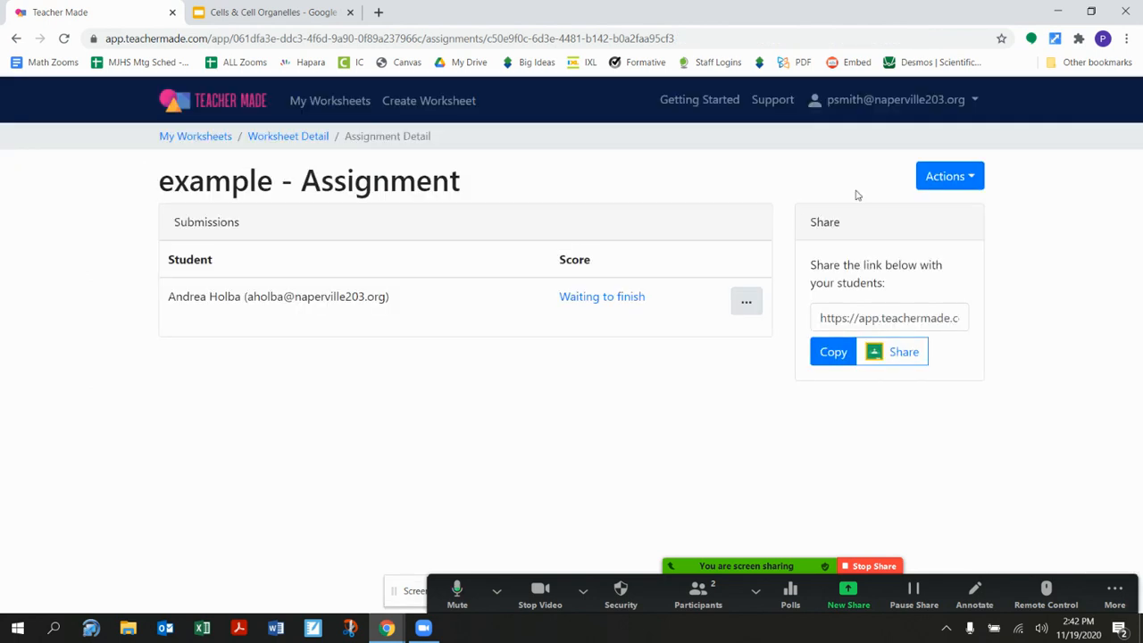
{"action": "left_click", "coordinate": [743, 304]}
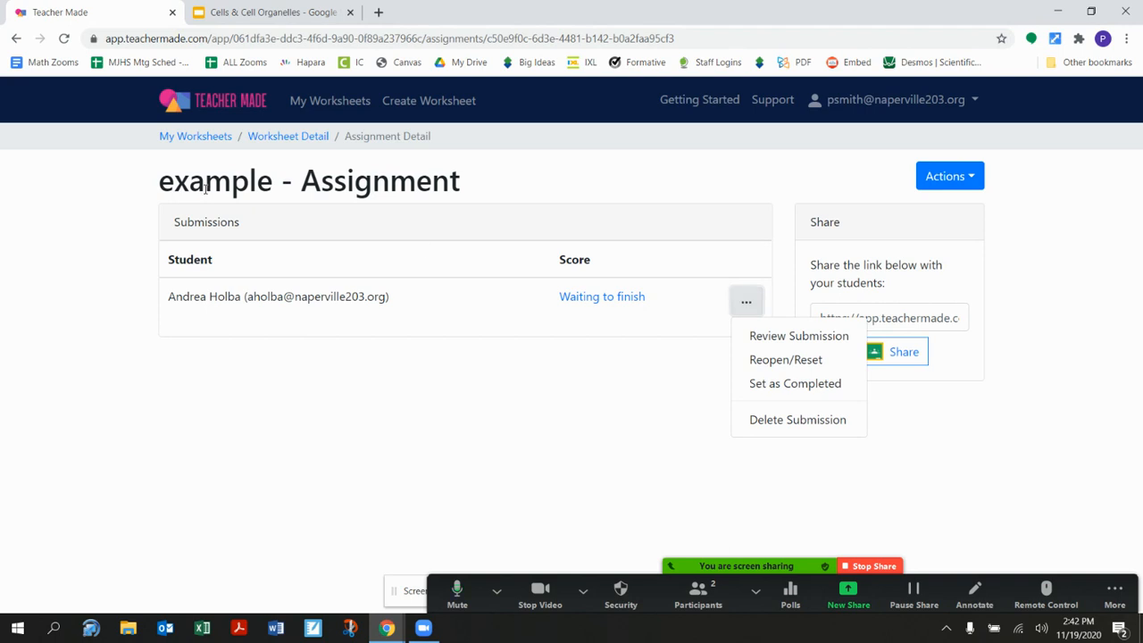
- Reopen the Student Example worksheet, view its assignment's options, and preview the worksheet
{"action": "left_click", "coordinate": [331, 100]}
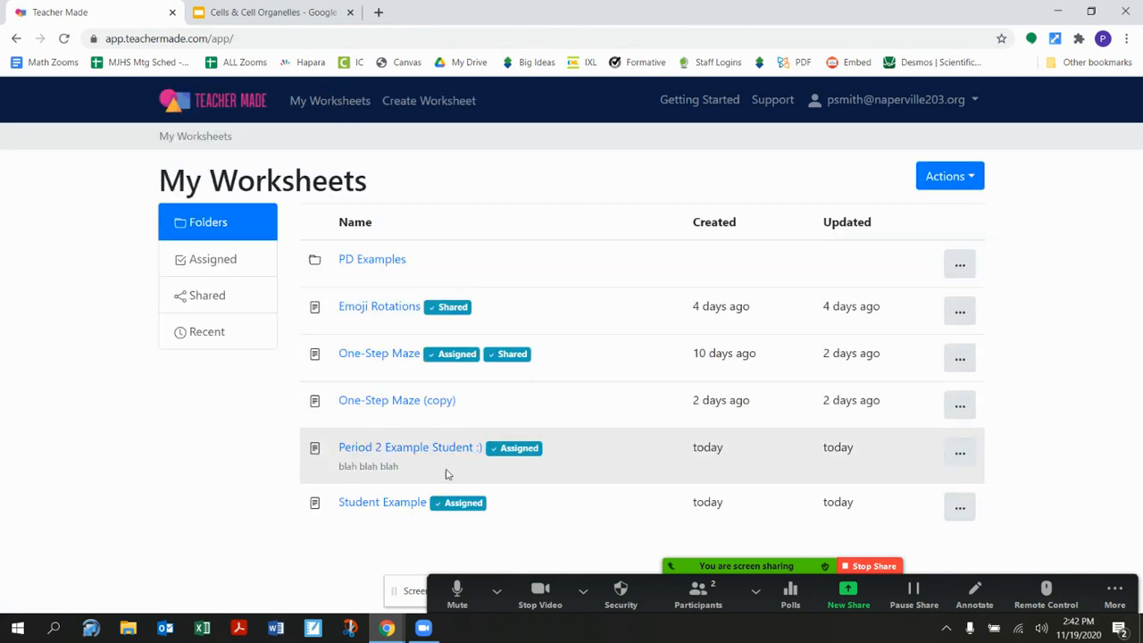
{"action": "left_click", "coordinate": [397, 504]}
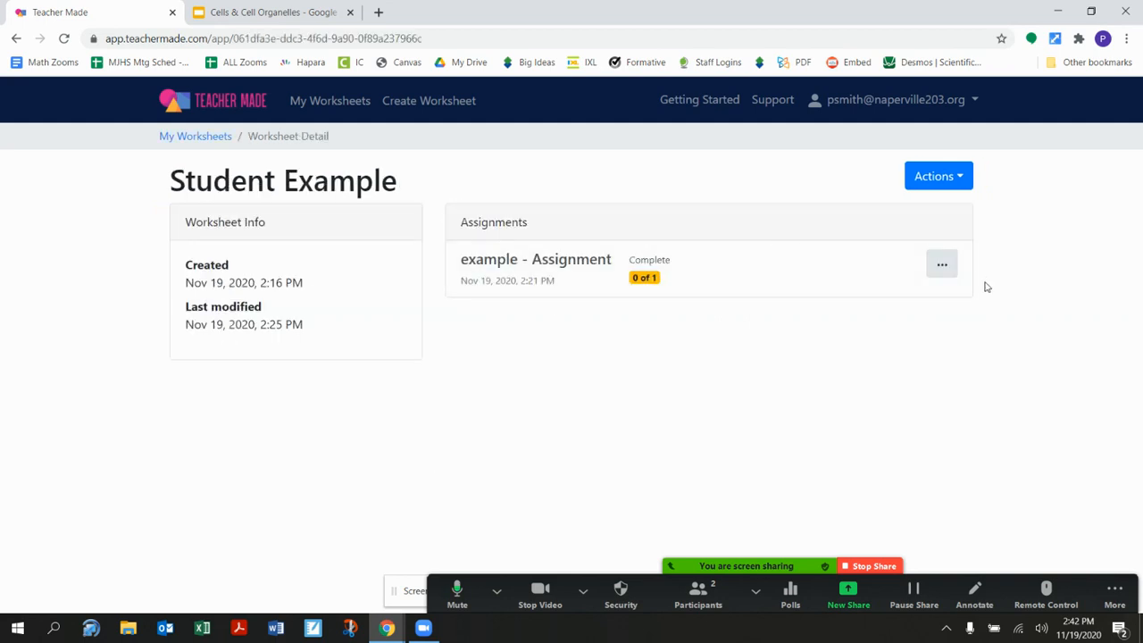
{"action": "left_click", "coordinate": [942, 264]}
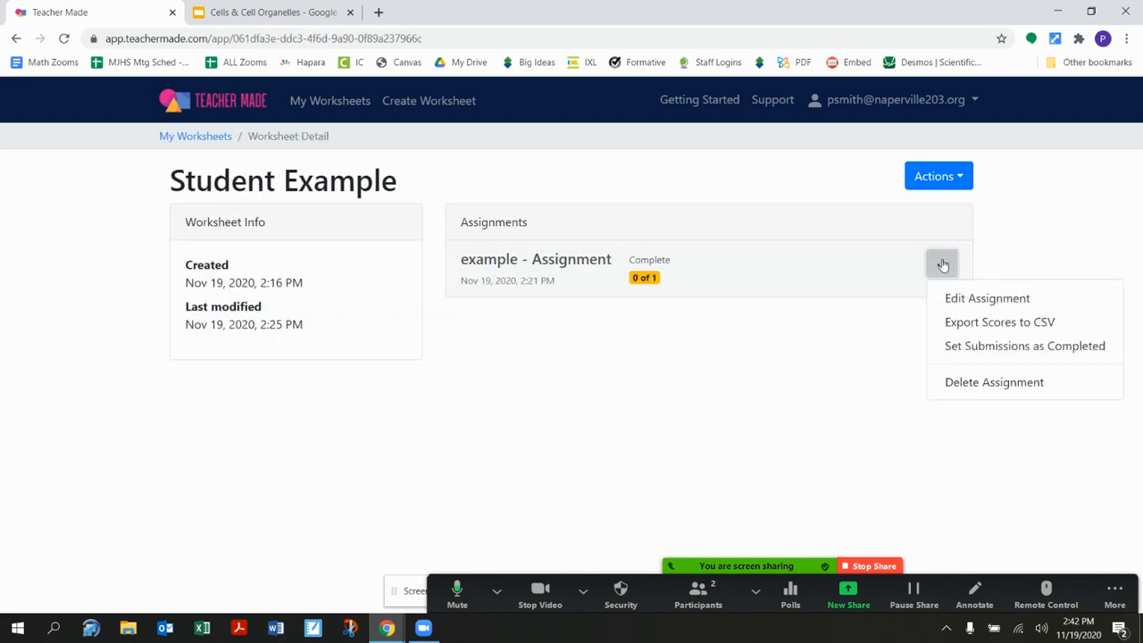
{"action": "left_click", "coordinate": [938, 177]}
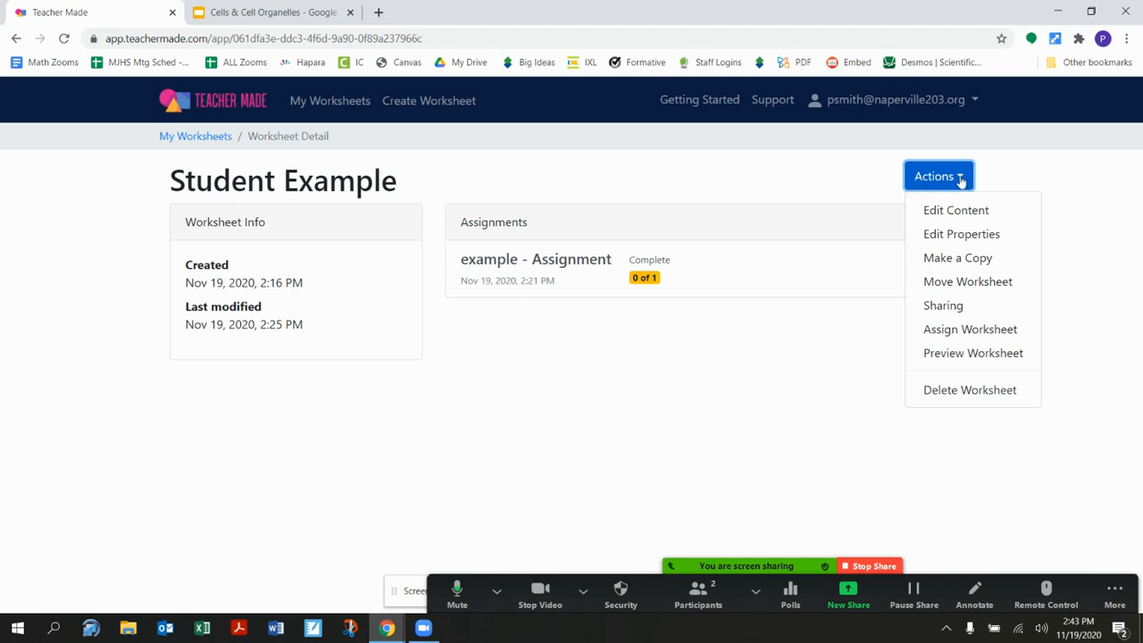
{"action": "left_click", "coordinate": [955, 358]}
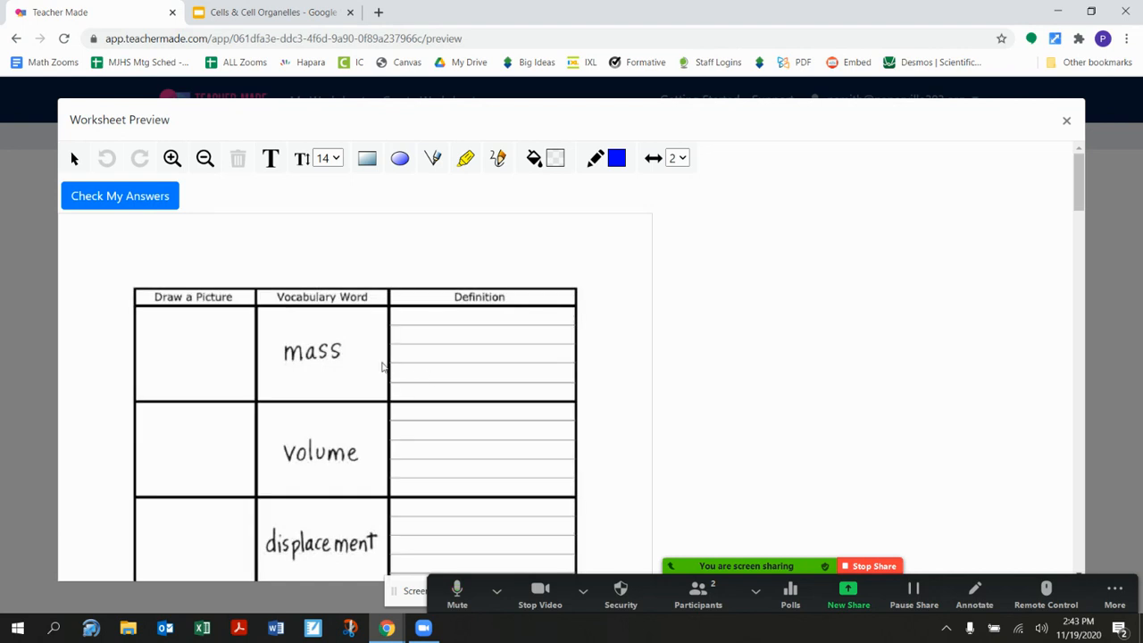
- Draw three straight blue lines over the Definition cell beside the word "mass" in the worksheet preview
{"action": "scroll", "coordinate": [381, 367], "scroll_direction": "up", "scroll_amount": 2}
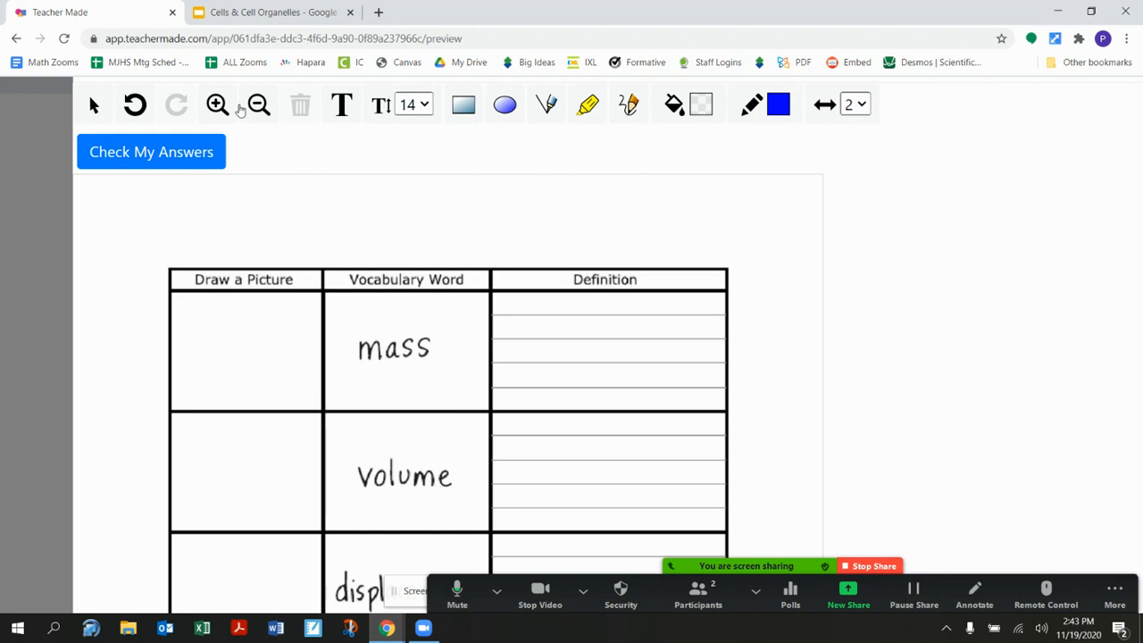
{"action": "left_click", "coordinate": [217, 105]}
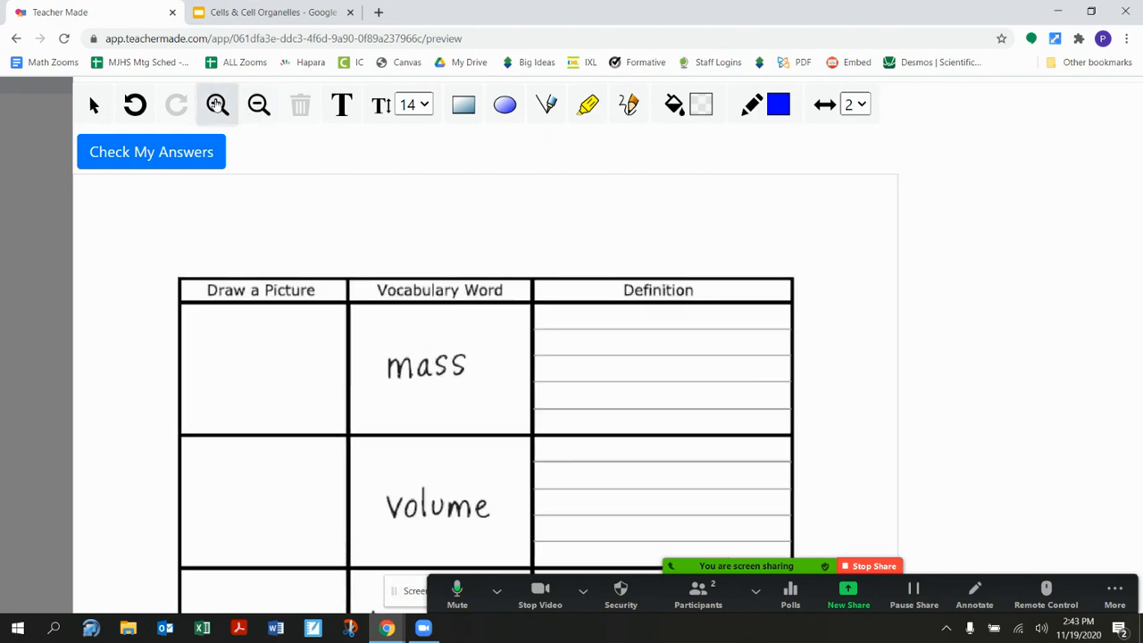
{"action": "left_click", "coordinate": [259, 104]}
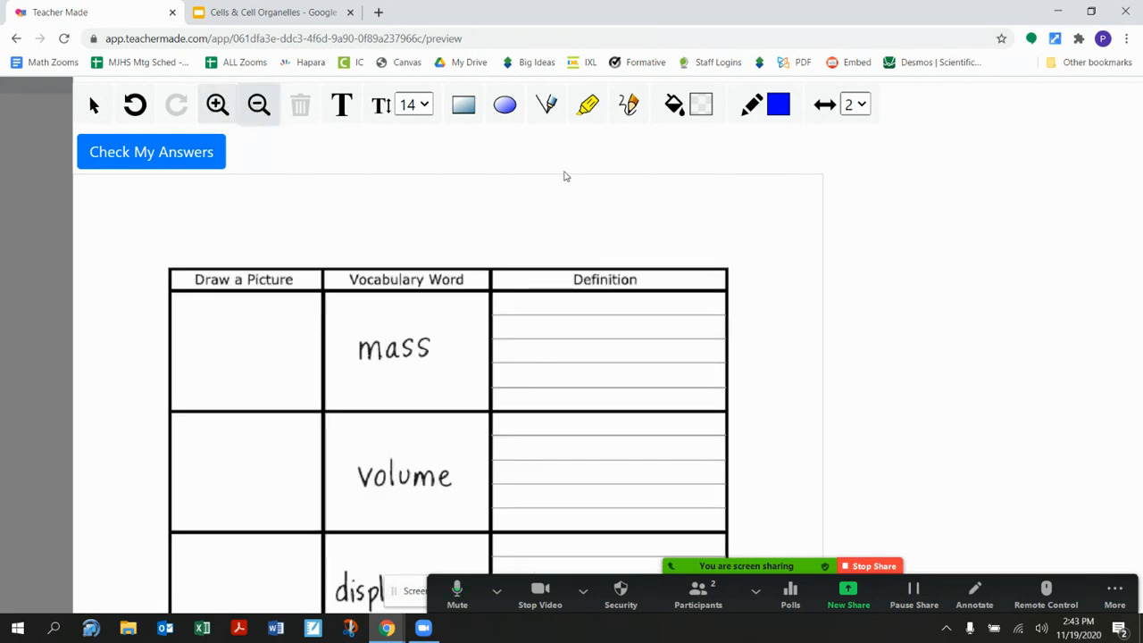
{"action": "left_click", "coordinate": [549, 105]}
{"action": "left_click", "coordinate": [550, 105]}
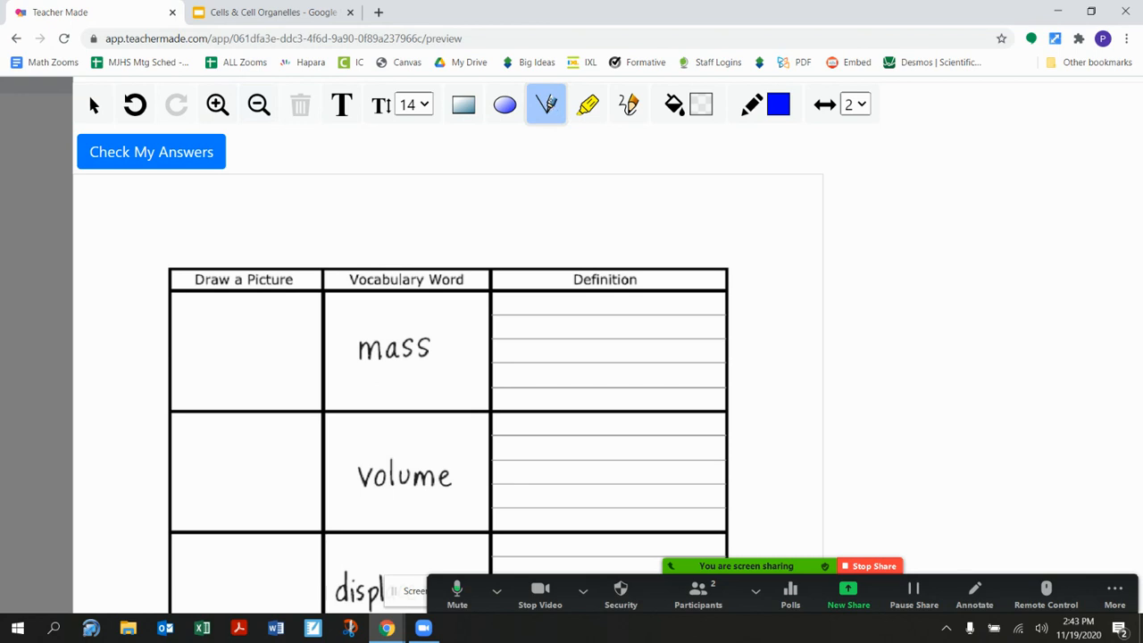
{"action": "left_click_drag", "start_coordinate": [532, 349], "coordinate": [645, 339]}
{"action": "left_click_drag", "start_coordinate": [565, 295], "coordinate": [605, 435]}
{"action": "left_click_drag", "start_coordinate": [703, 313], "coordinate": [725, 439]}
- Draw a freehand blue curve above the Definition heading and highlight the word "mass" in blue
{"action": "left_click", "coordinate": [628, 105]}
{"action": "mouse_move", "coordinate": [649, 214]}
{"action": "left_mouse_down"}
{"action": "mouse_move", "coordinate": [660, 264]}
{"action": "mouse_move", "coordinate": [710, 222]}
{"action": "left_mouse_up"}
{"action": "left_click", "coordinate": [587, 105]}
{"action": "left_click_drag", "start_coordinate": [356, 341], "coordinate": [460, 341]}
{"action": "left_click_drag", "start_coordinate": [357, 351], "coordinate": [451, 351]}
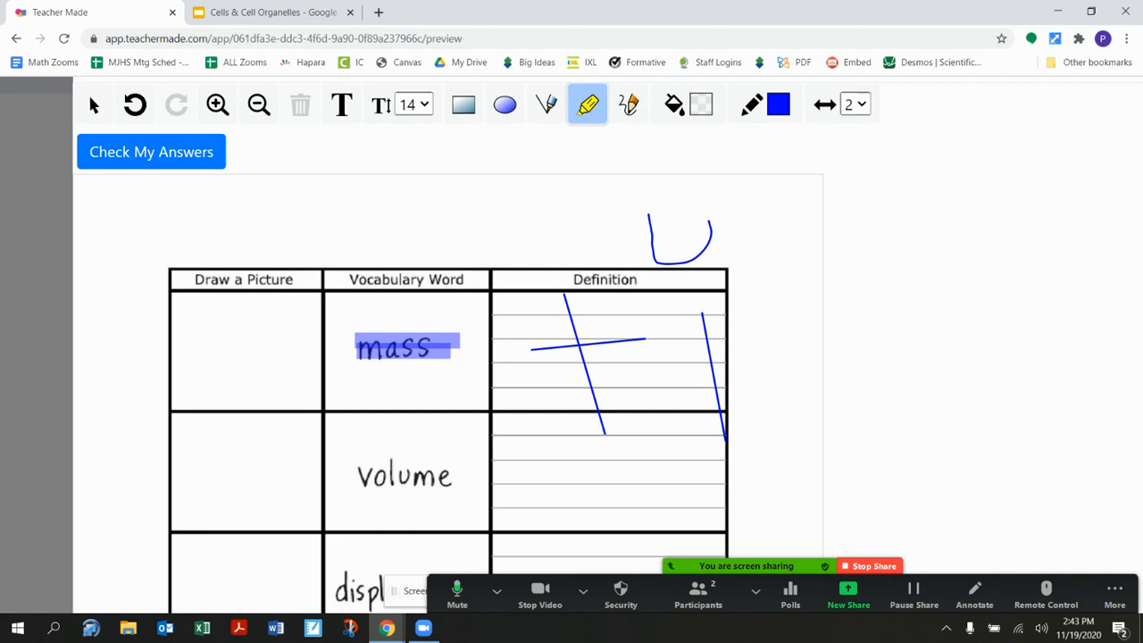
- Change the colour to green, highlight part of the Definition cell for "volume", and draw a freehand squiggle above the highlight
{"action": "left_click", "coordinate": [778, 104]}
{"action": "left_click", "coordinate": [768, 164]}
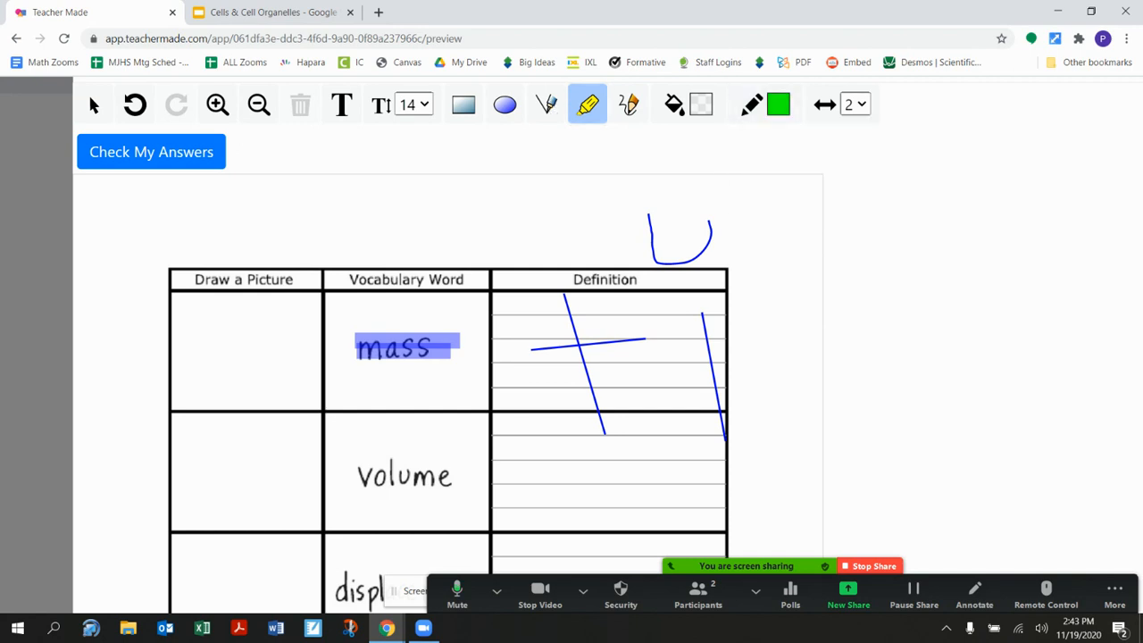
{"action": "left_click_drag", "start_coordinate": [630, 485], "coordinate": [750, 485]}
{"action": "left_click", "coordinate": [629, 105]}
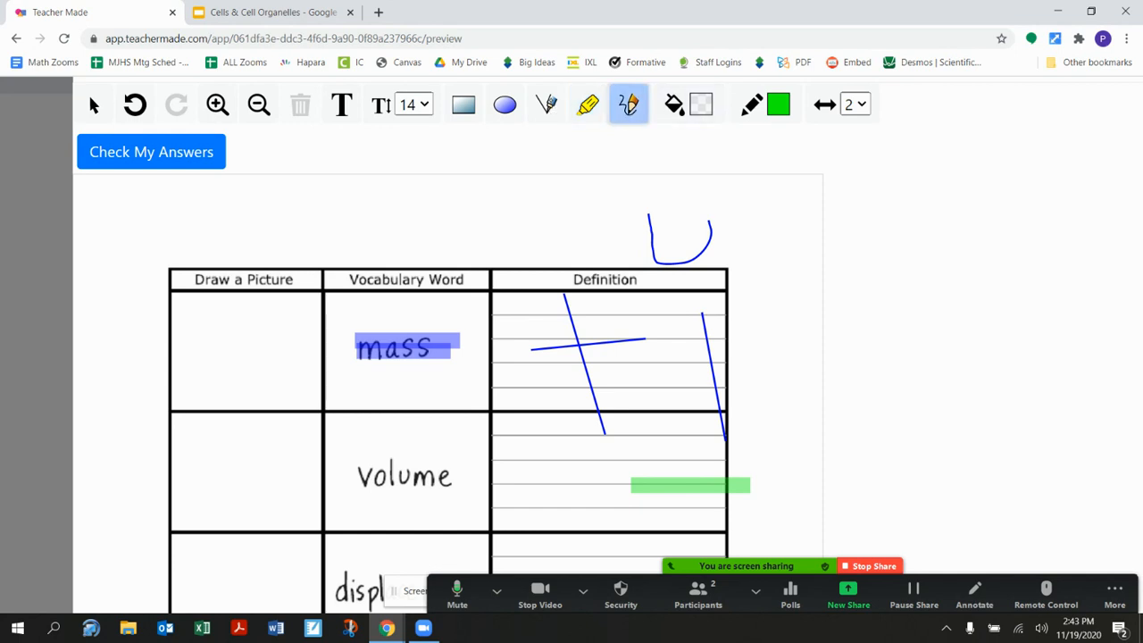
{"action": "left_click_drag", "start_coordinate": [674, 453], "coordinate": [754, 438]}
- Set the line width to 5 and draw a thick green freehand zigzag over the Definition heading
{"action": "left_click", "coordinate": [855, 105]}
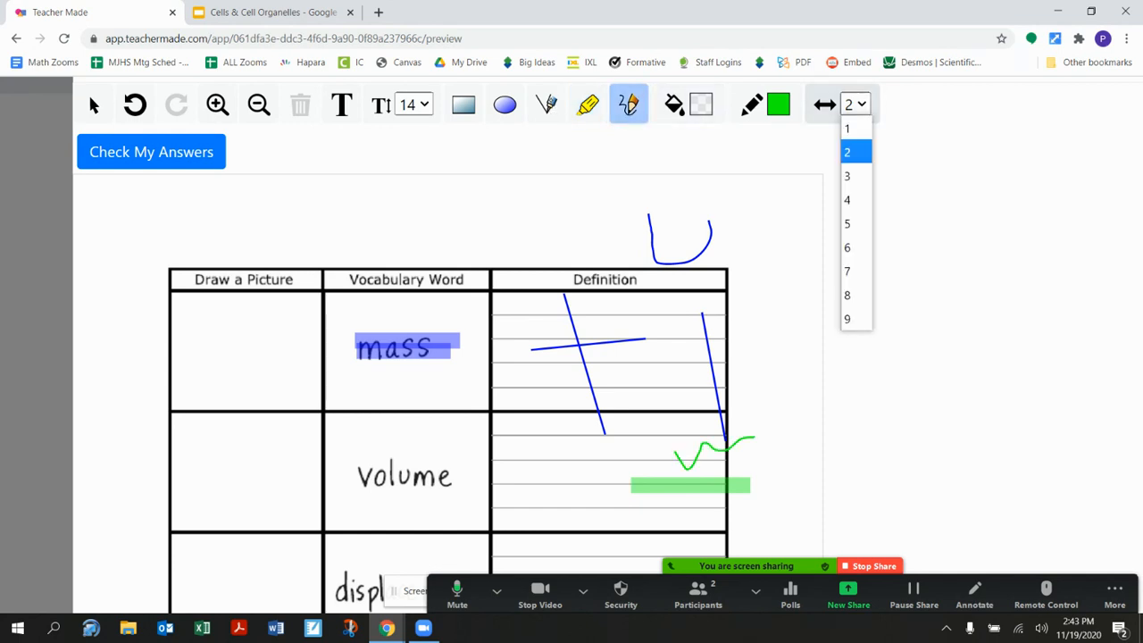
{"action": "left_click", "coordinate": [848, 222]}
{"action": "mouse_move", "coordinate": [639, 311]}
{"action": "left_mouse_down"}
{"action": "mouse_move", "coordinate": [463, 329]}
{"action": "mouse_move", "coordinate": [589, 286]}
{"action": "left_mouse_up"}
- Circle the "Draw a Picture" heading freehand in green and draw a thick line across the Definition cell for "mass"
{"action": "scroll", "coordinate": [446, 357], "scroll_direction": "down", "scroll_amount": 4}
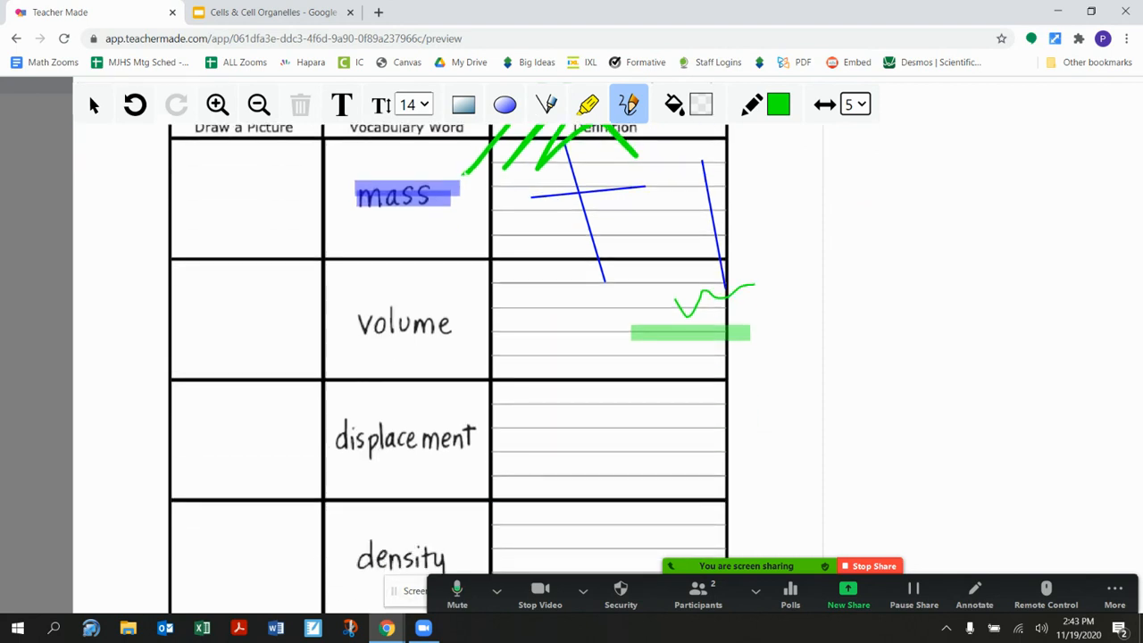
{"action": "scroll", "coordinate": [446, 357], "scroll_direction": "down", "scroll_amount": 3}
{"action": "scroll", "coordinate": [446, 357], "scroll_direction": "up", "scroll_amount": 6}
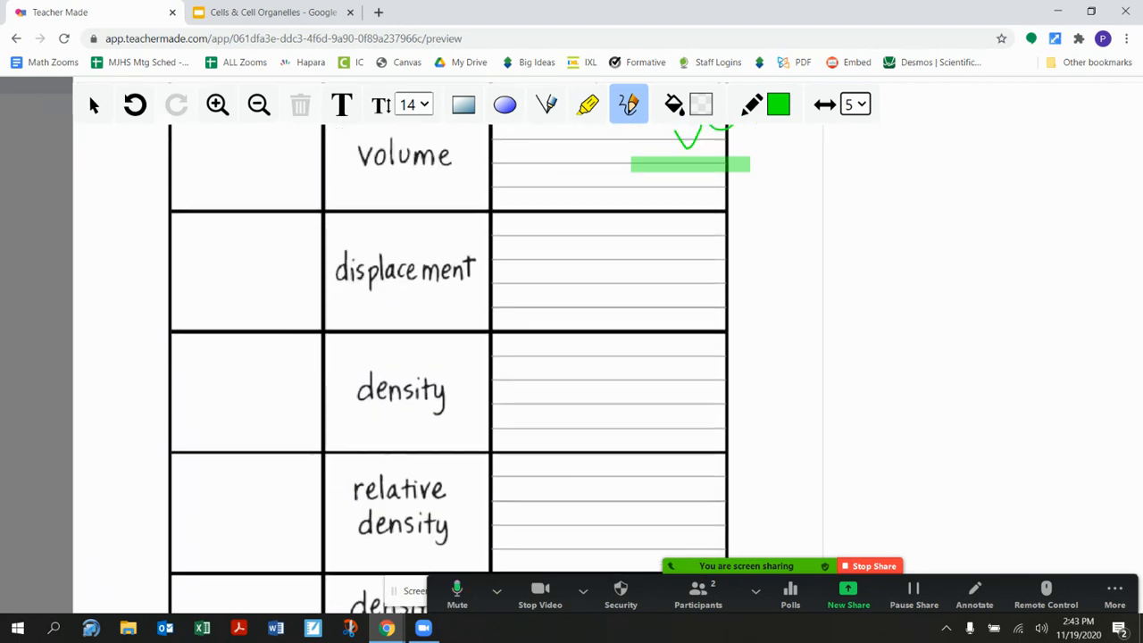
{"action": "scroll", "coordinate": [446, 357], "scroll_direction": "up", "scroll_amount": 1}
{"action": "left_click_drag", "start_coordinate": [207, 190], "coordinate": [267, 204]}
{"action": "left_click_drag", "start_coordinate": [500, 307], "coordinate": [685, 311]}
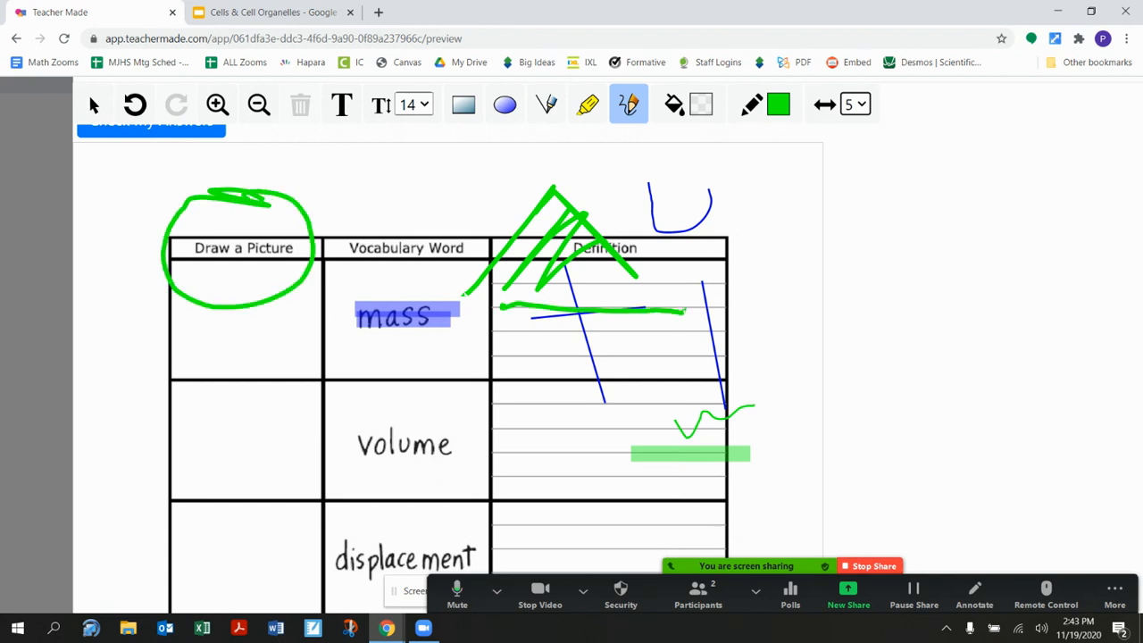
- Add a text box reading "slkdhgslkhgdl" in the Definition cell beside "volume"
{"action": "scroll", "coordinate": [446, 337], "scroll_direction": "down", "scroll_amount": 1}
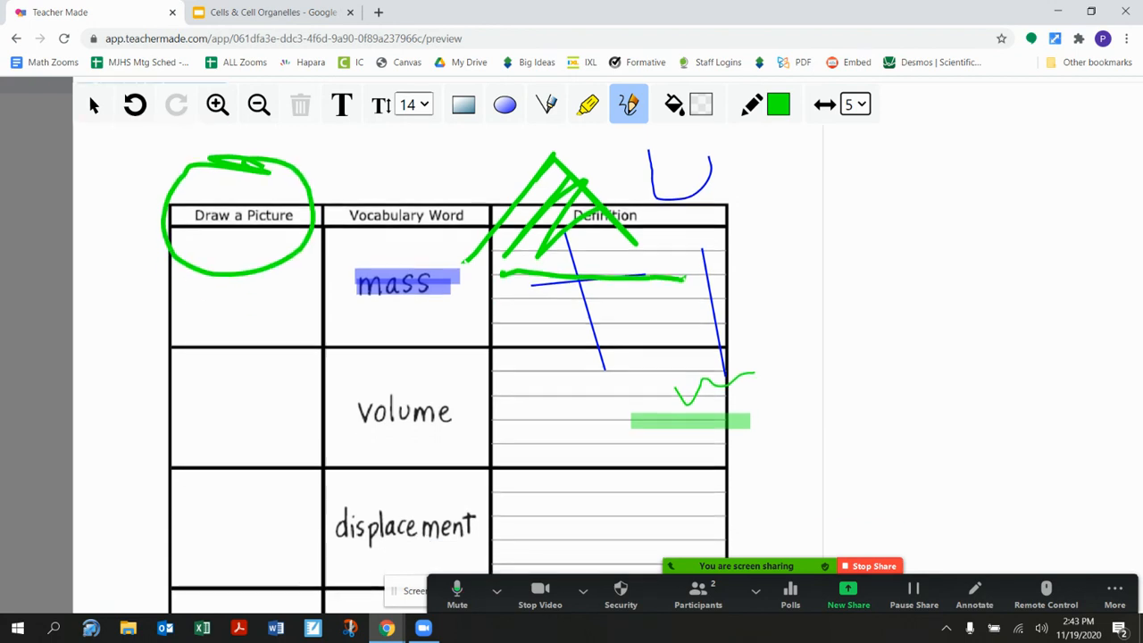
{"action": "left_click", "coordinate": [342, 105]}
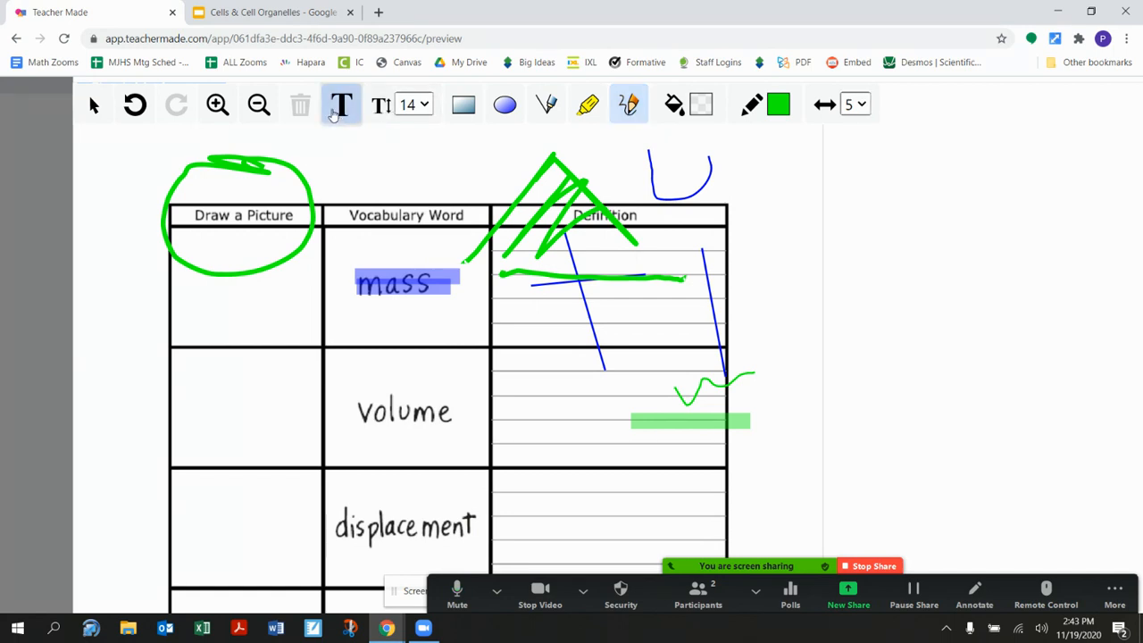
{"action": "left_click", "coordinate": [507, 363]}
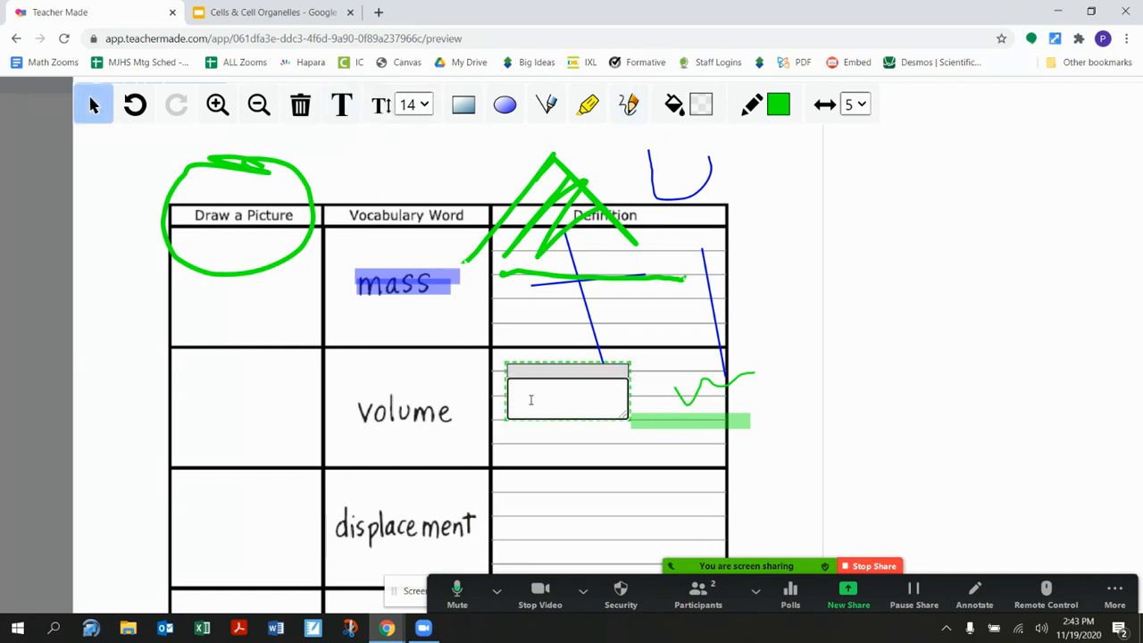
{"action": "type", "text": "slkdhgslkhgdl"}
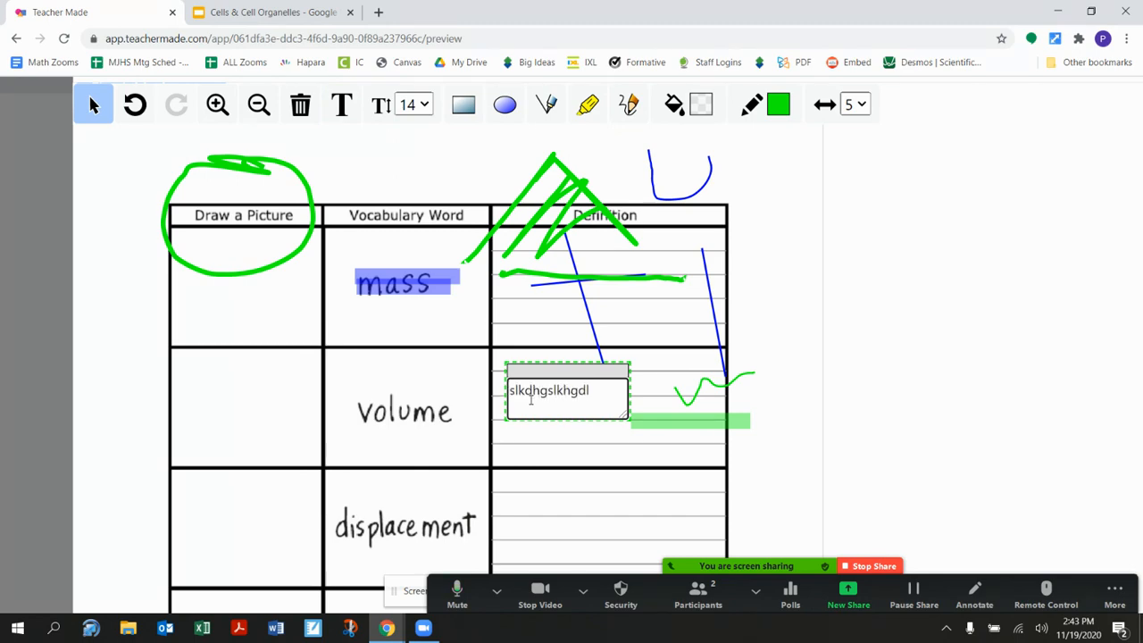
- Draw freehand green marks in the Metamorphic and Igneous example boxes on the rock cycle page
{"action": "scroll", "coordinate": [410, 373], "scroll_direction": "down", "scroll_amount": 10}
{"action": "scroll", "coordinate": [413, 373], "scroll_direction": "down", "scroll_amount": 3}
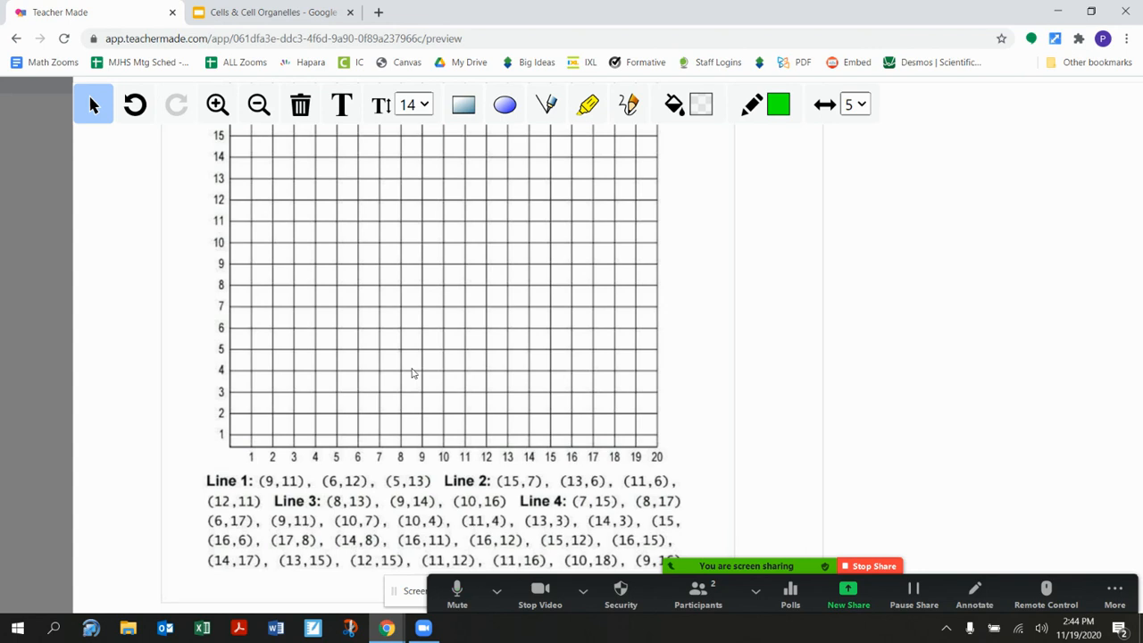
{"action": "scroll", "coordinate": [412, 373], "scroll_direction": "down", "scroll_amount": 1}
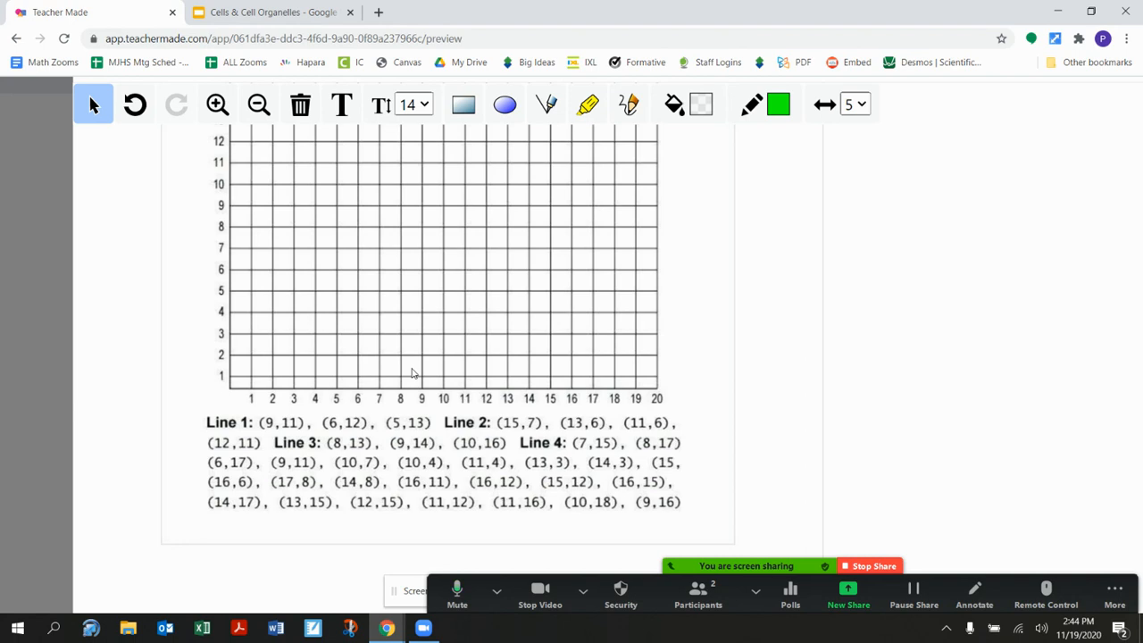
{"action": "scroll", "coordinate": [412, 373], "scroll_direction": "down", "scroll_amount": 5}
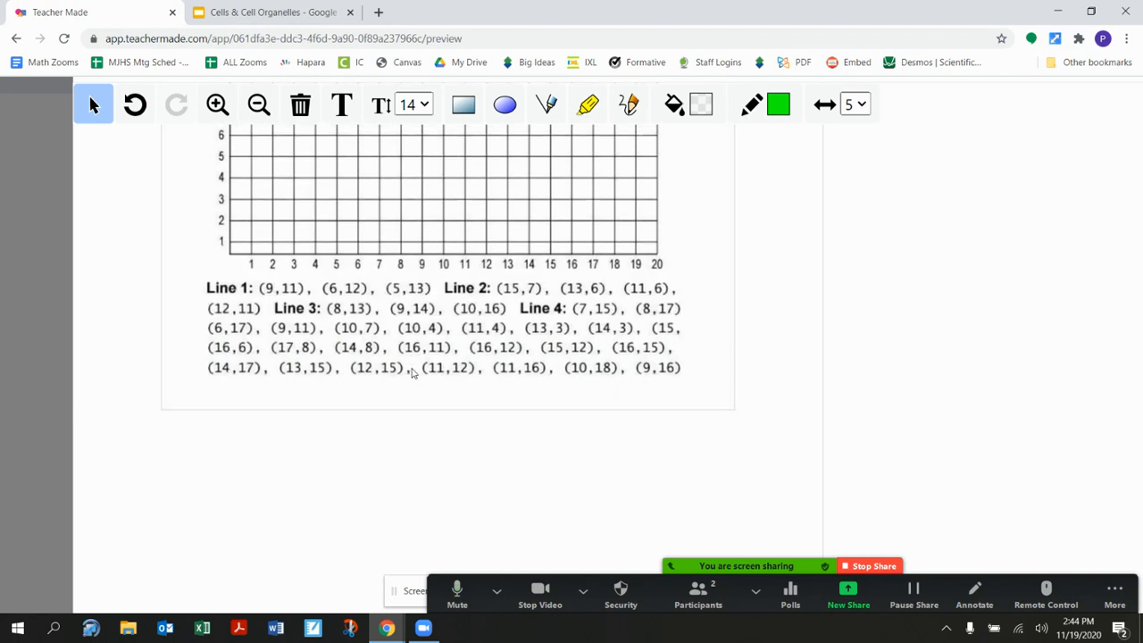
{"action": "scroll", "coordinate": [412, 373], "scroll_direction": "down", "scroll_amount": 4}
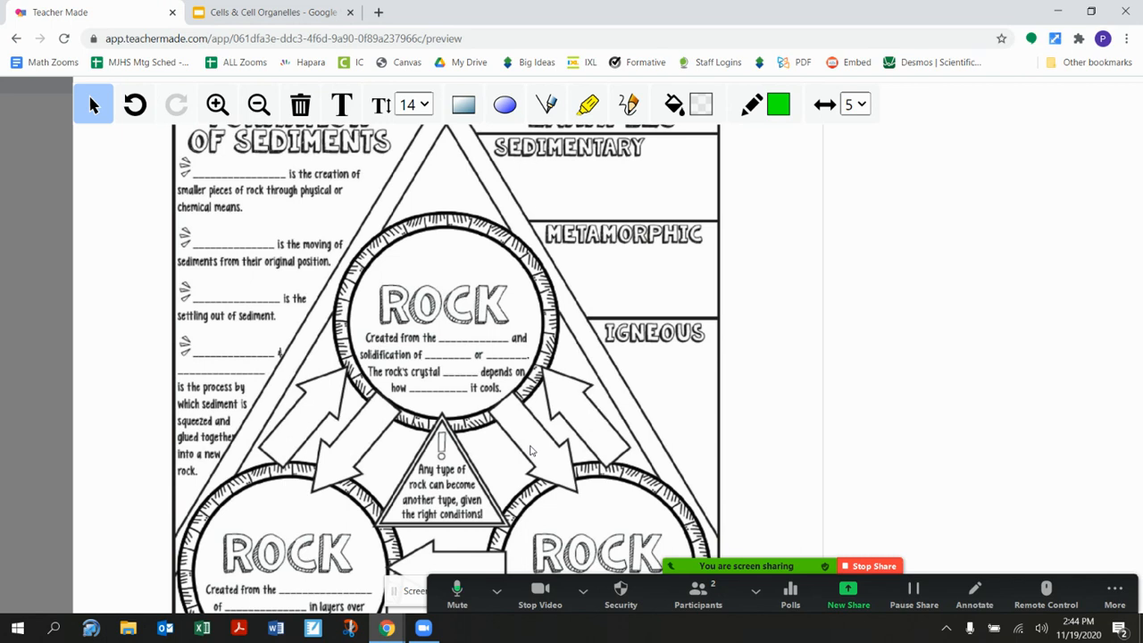
{"action": "left_click", "coordinate": [628, 104]}
{"action": "left_click_drag", "start_coordinate": [581, 249], "coordinate": [676, 312]}
{"action": "left_click_drag", "start_coordinate": [630, 373], "coordinate": [690, 386]}
{"action": "left_click_drag", "start_coordinate": [649, 423], "coordinate": [708, 431]}
- Review the rock cycle page and the "Show What You Know" question page, and close the worksheet preview
{"action": "scroll", "coordinate": [530, 438], "scroll_direction": "down", "scroll_amount": 12}
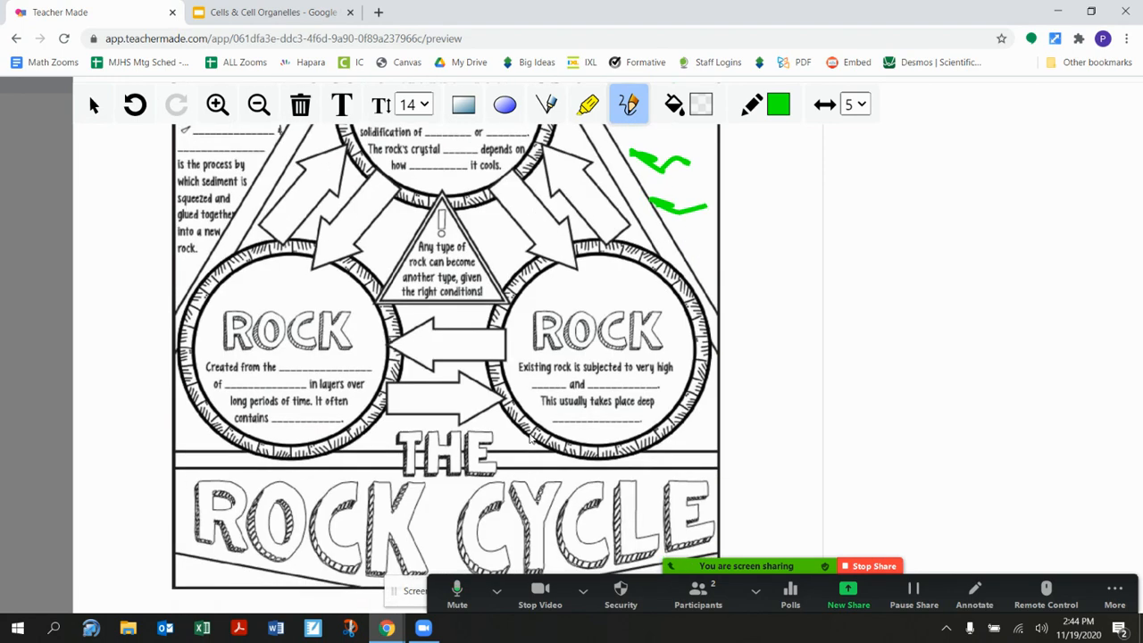
{"action": "scroll", "coordinate": [530, 438], "scroll_direction": "down", "scroll_amount": 1}
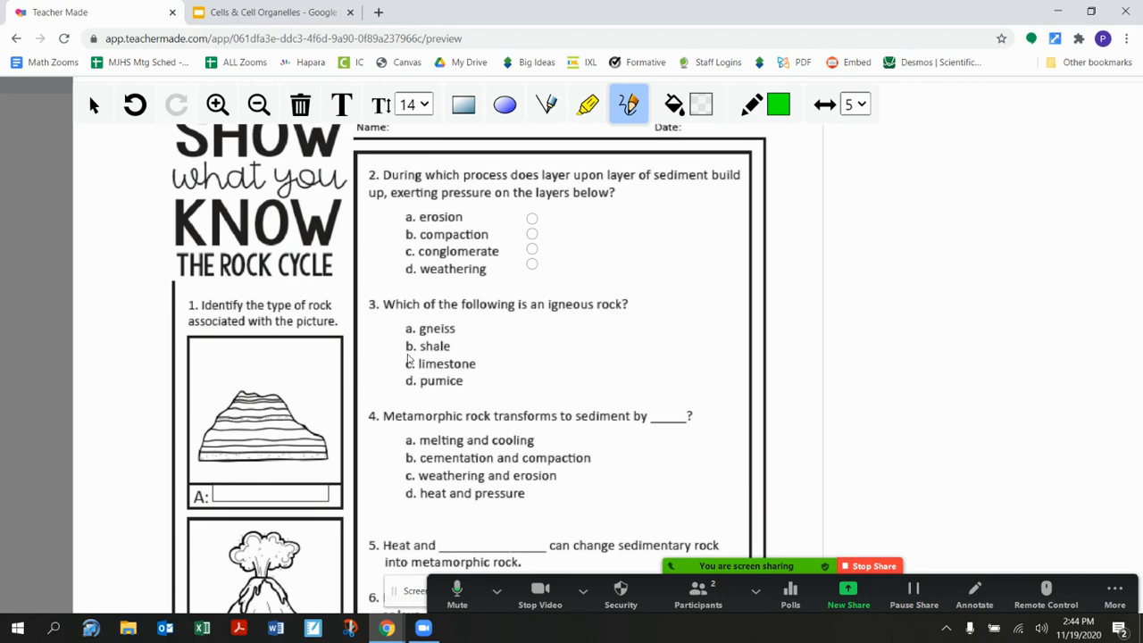
{"action": "scroll", "coordinate": [834, 401], "scroll_direction": "down", "scroll_amount": 3}
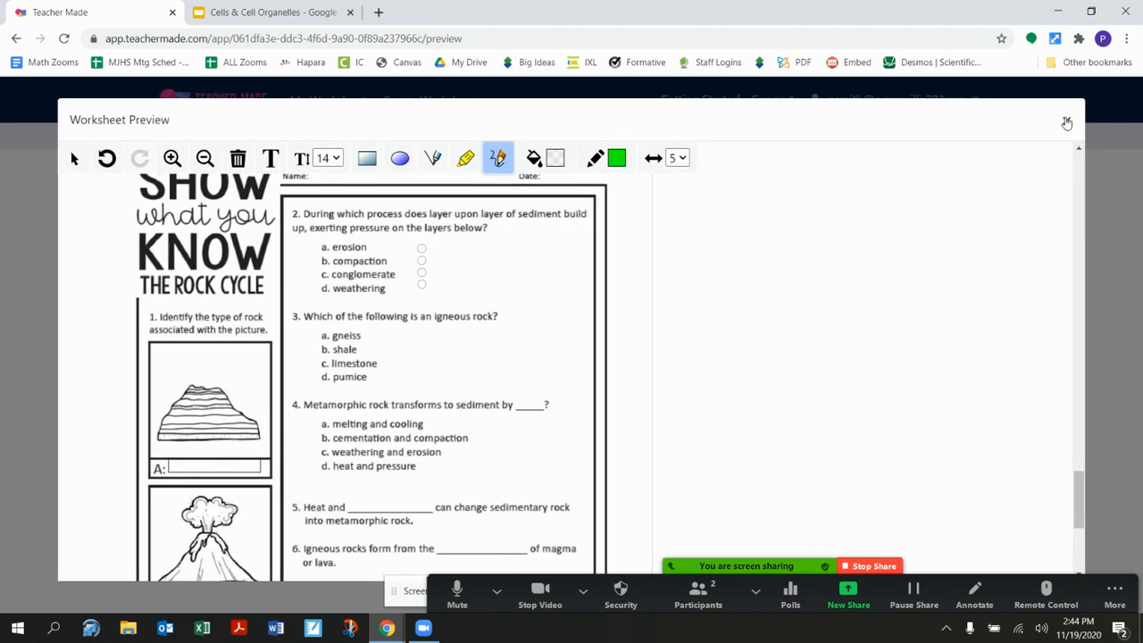
{"action": "left_click", "coordinate": [1066, 122]}
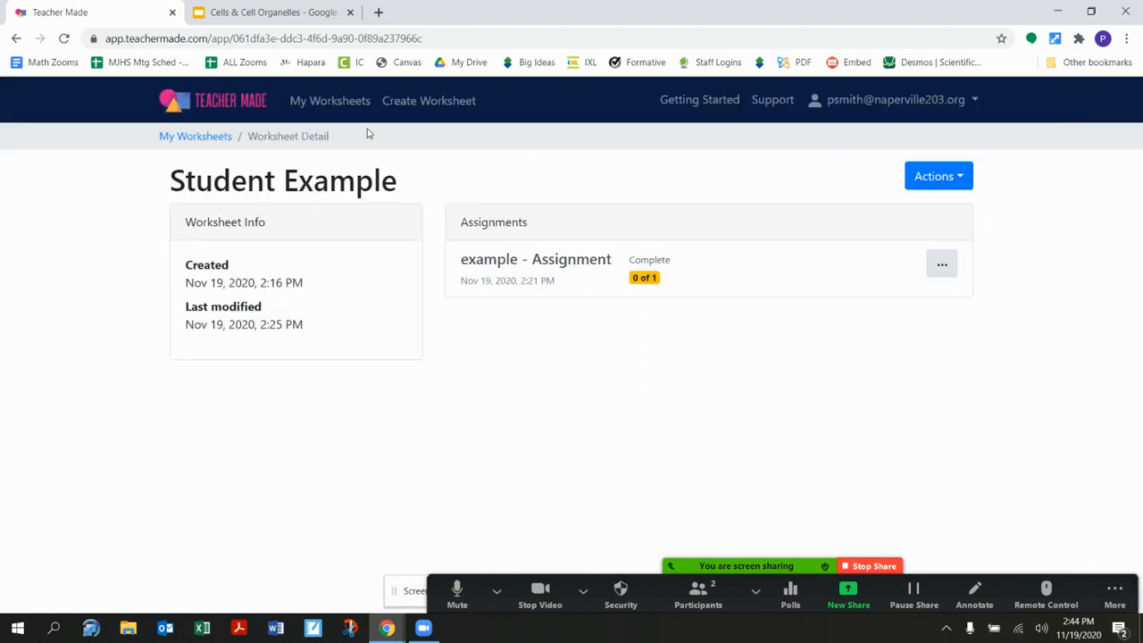
- Open the "Period 2 Example Student :)" worksheet from the worksheet list and try to edit its content
{"action": "left_click", "coordinate": [336, 104]}
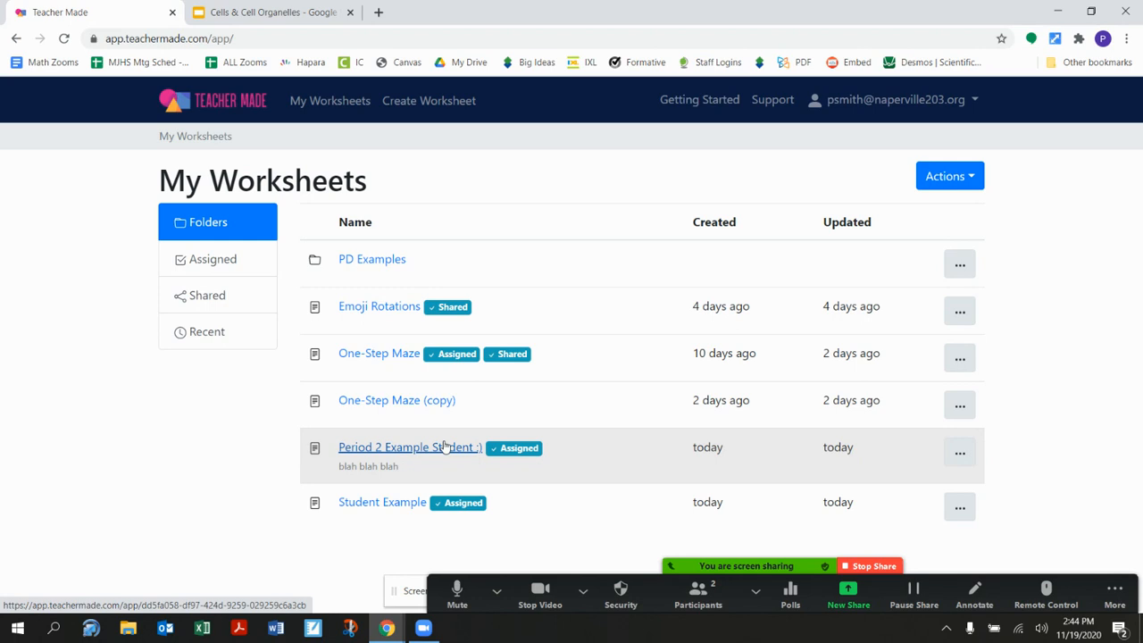
{"action": "left_click", "coordinate": [445, 447]}
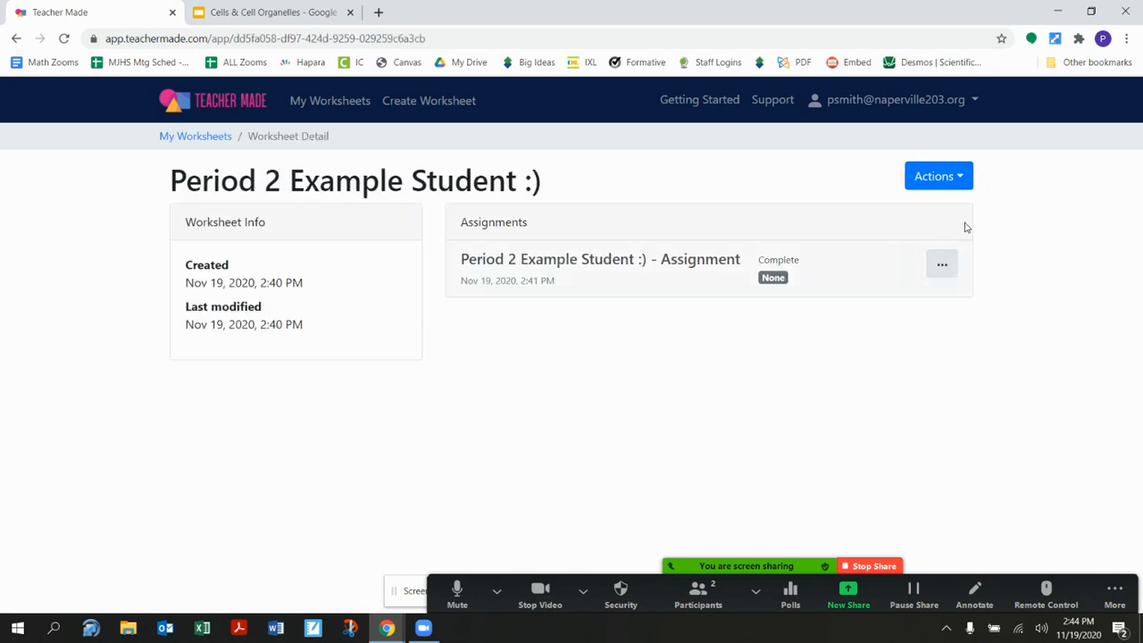
{"action": "left_click", "coordinate": [935, 176]}
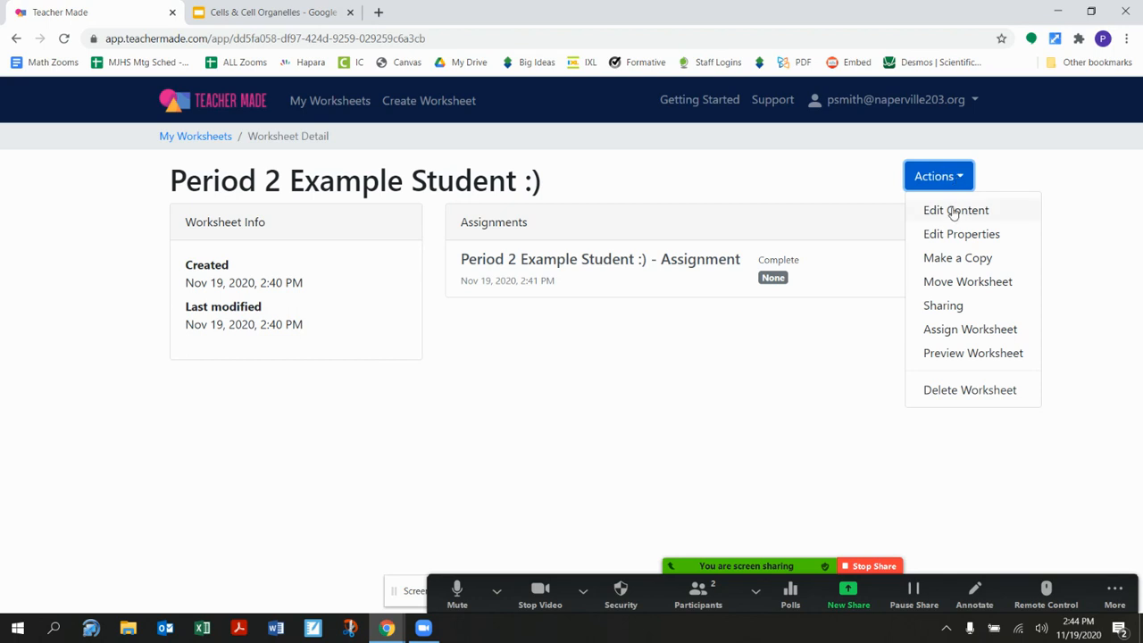
{"action": "left_click", "coordinate": [928, 210]}
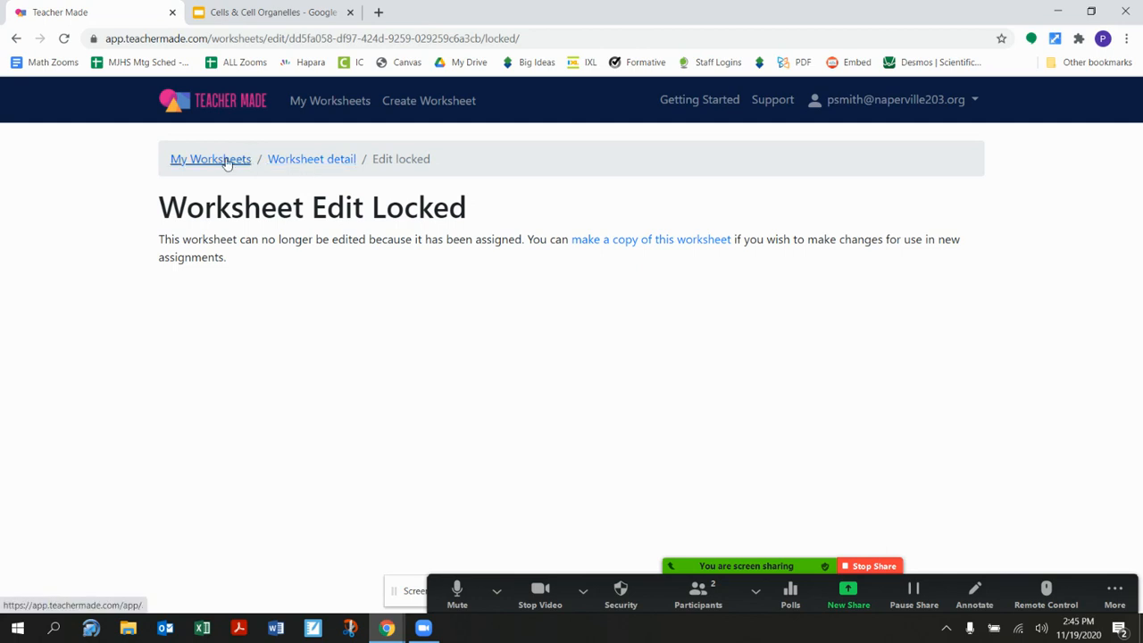
- Start a new worksheet titled "Example" and upload the Mixed Topics file from the Desktop as its background
{"action": "left_click", "coordinate": [444, 103]}
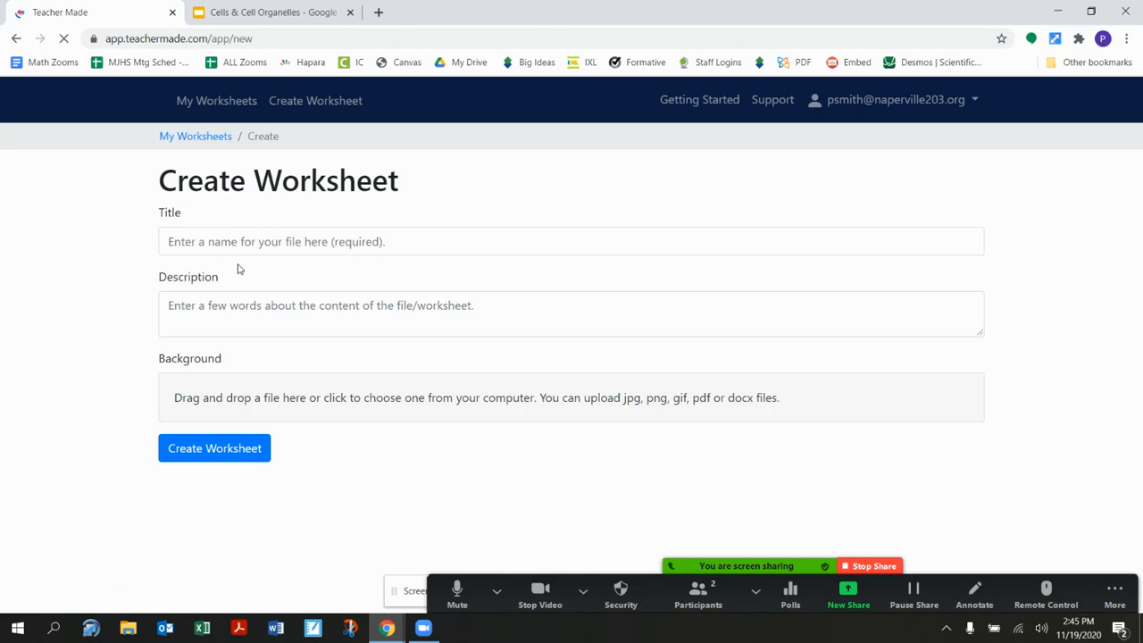
{"action": "left_click", "coordinate": [227, 243]}
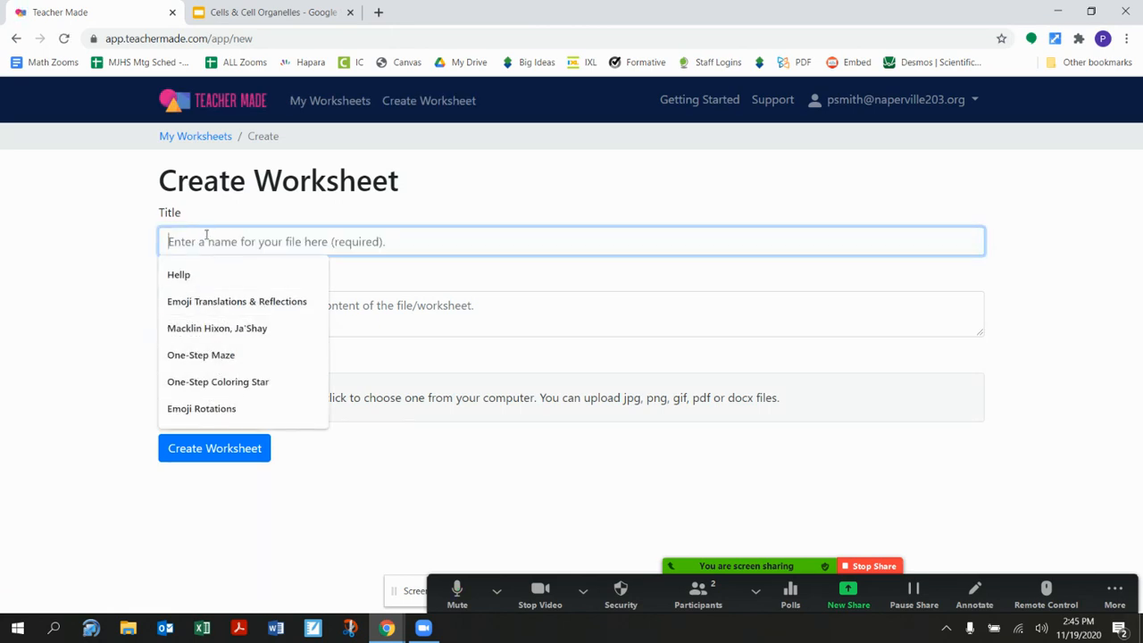
{"action": "type", "text": "Example"}
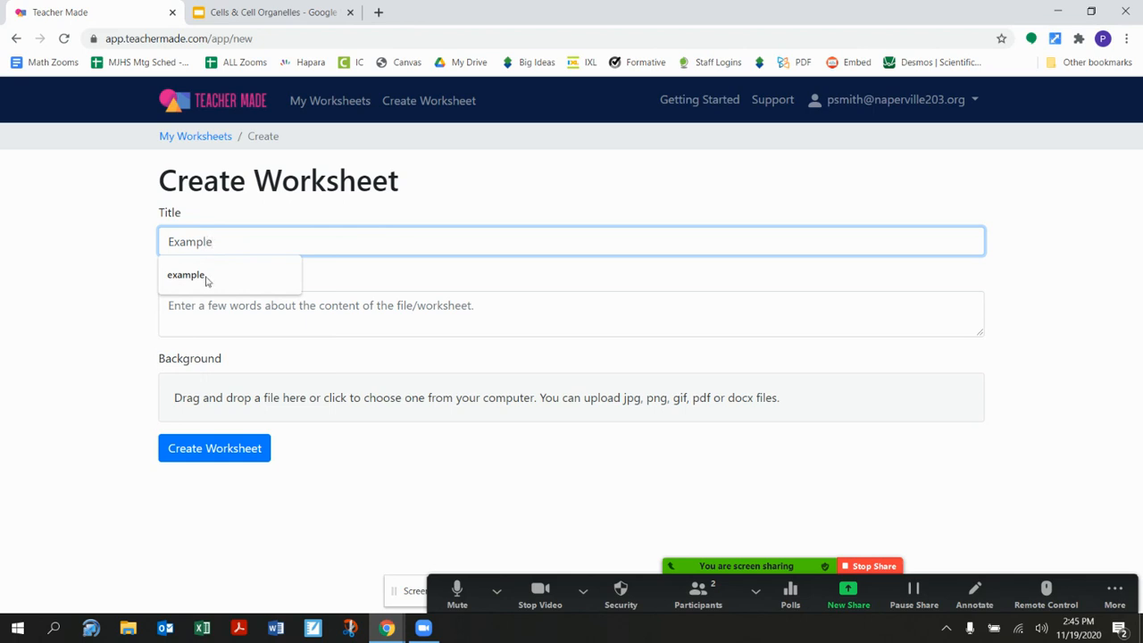
{"action": "left_click", "coordinate": [209, 391]}
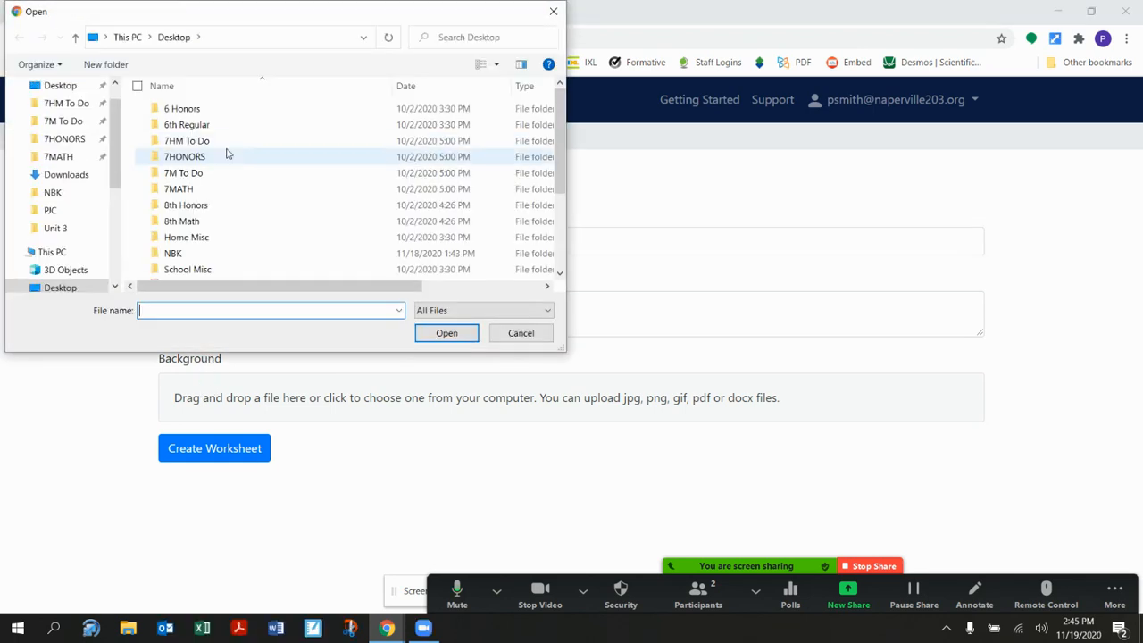
{"action": "scroll", "coordinate": [210, 218], "scroll_direction": "down", "scroll_amount": 3}
{"action": "left_click", "coordinate": [211, 223]}
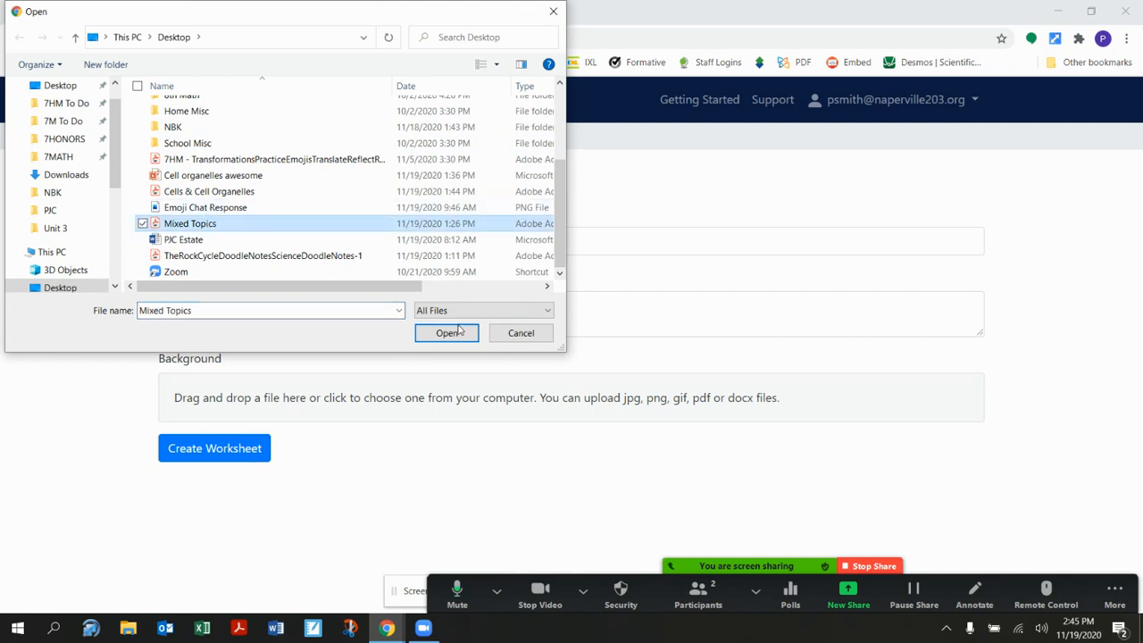
{"action": "left_click", "coordinate": [447, 333]}
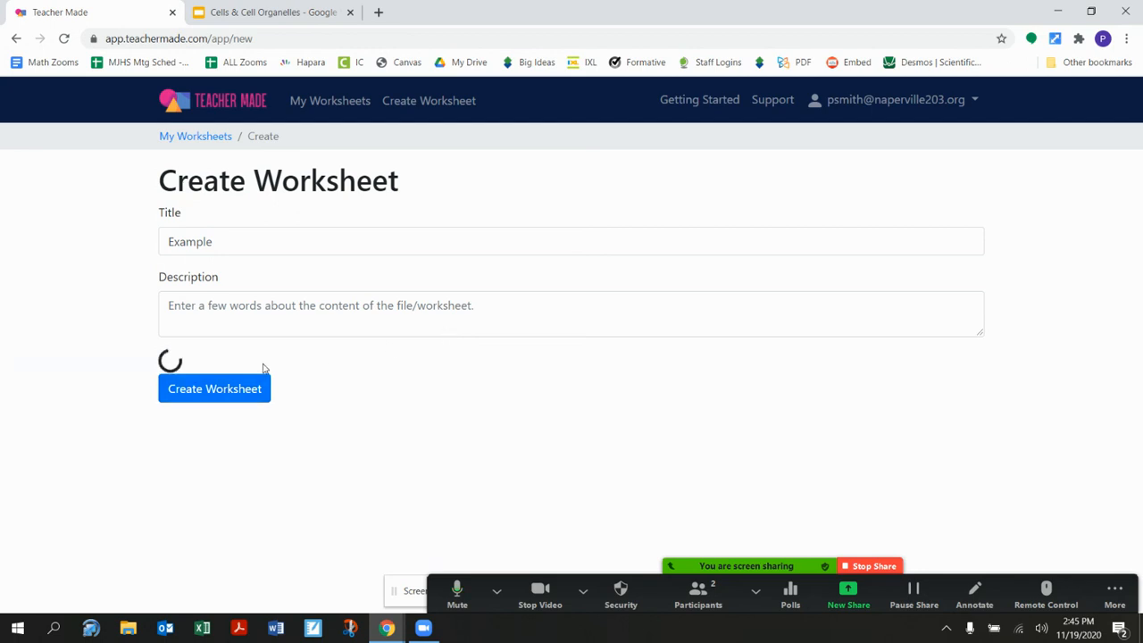
- Exclude the first three pages, keep only the "Show What You Know" page, and create the worksheet
{"action": "left_click", "coordinate": [495, 478]}
{"action": "left_click", "coordinate": [350, 459]}
{"action": "left_click", "coordinate": [243, 458]}
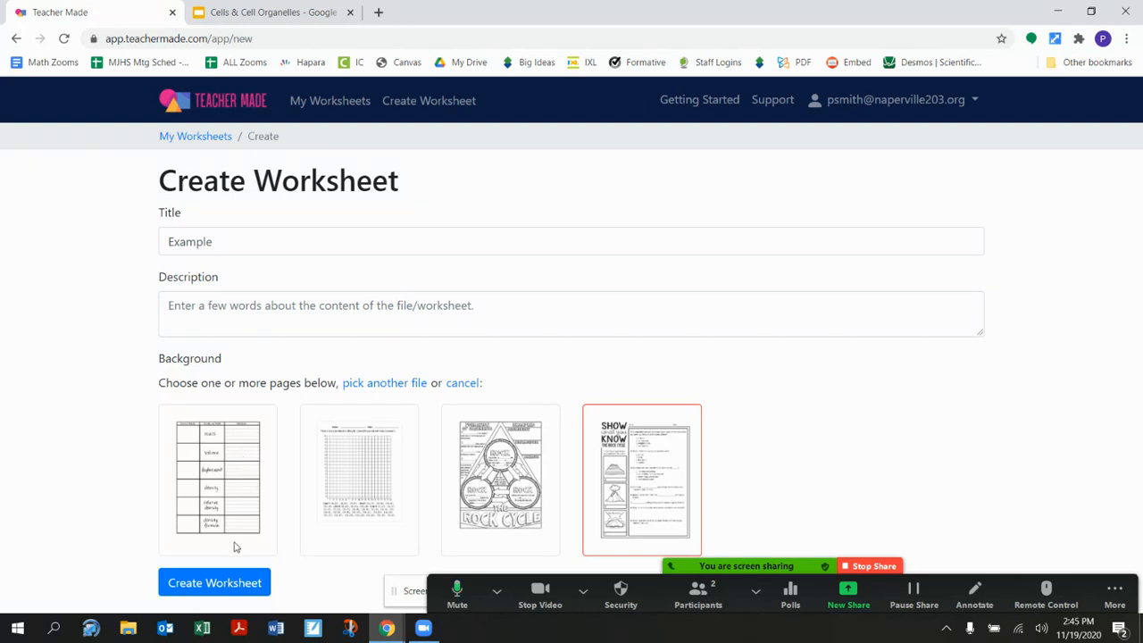
{"action": "left_click", "coordinate": [232, 581]}
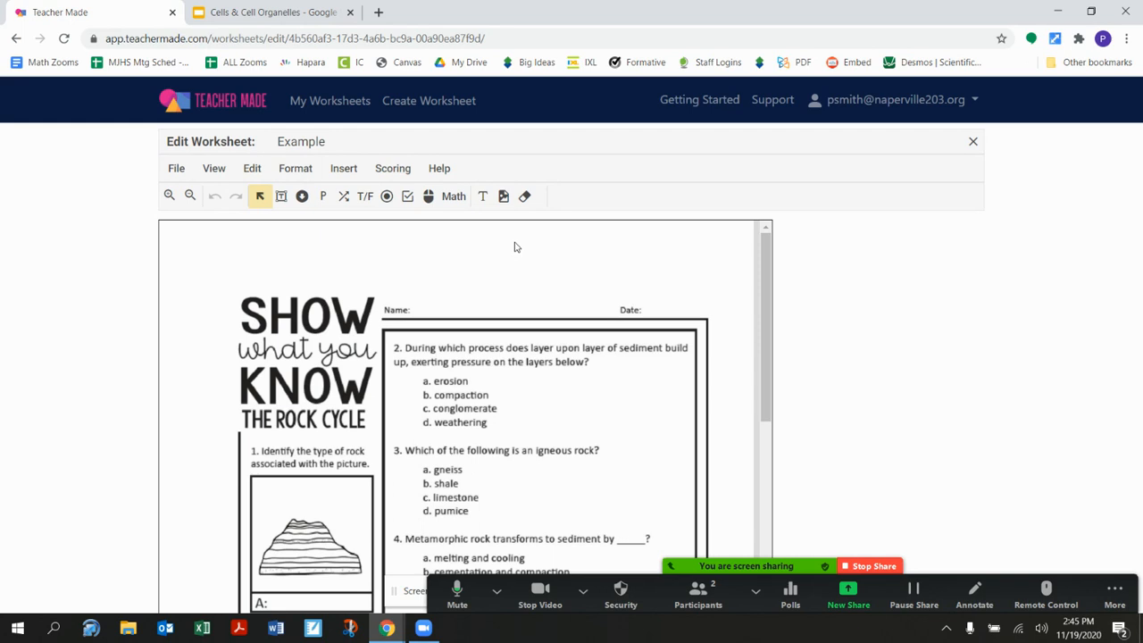
- Insert a short answer field on line A under the first rock picture and widen it to fill the line
{"action": "scroll", "coordinate": [514, 246], "scroll_direction": "down", "scroll_amount": 2}
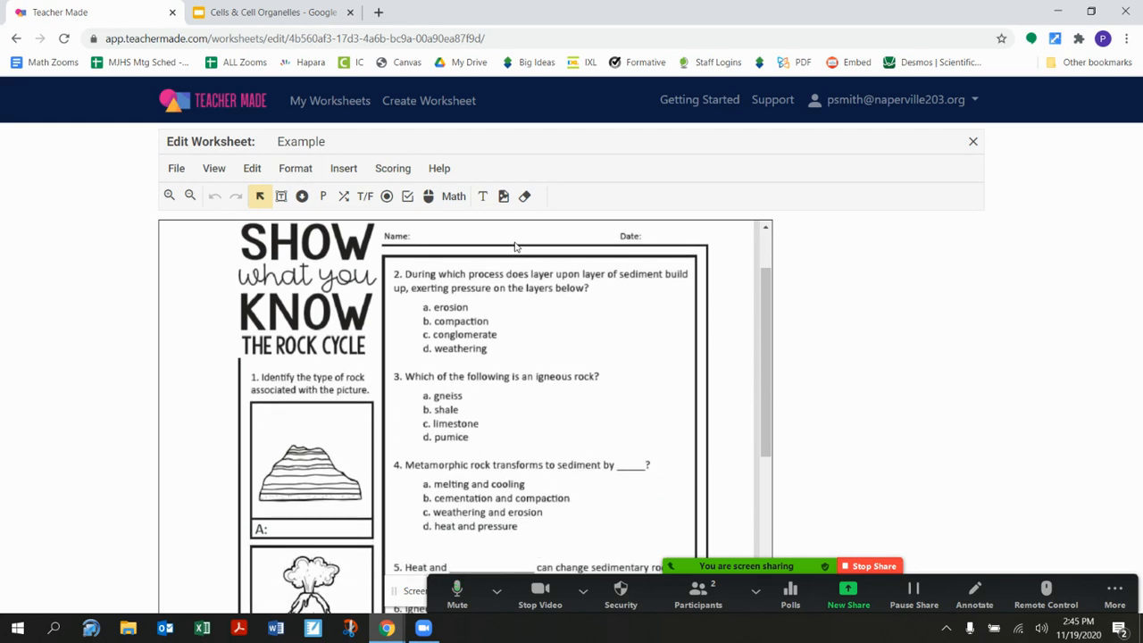
{"action": "left_click", "coordinate": [281, 195]}
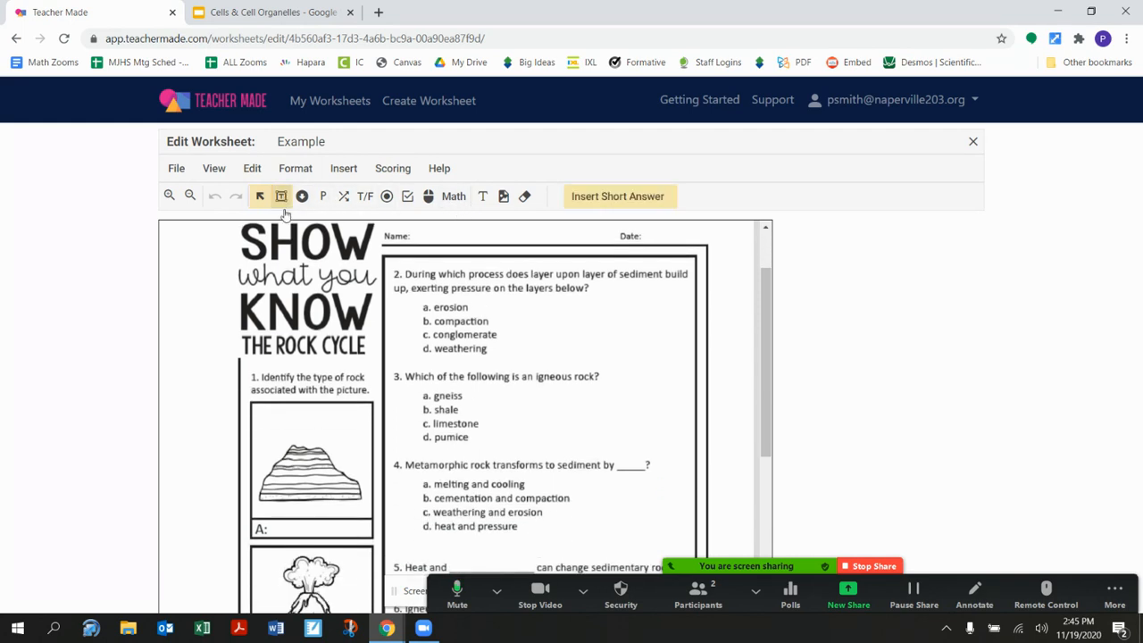
{"action": "left_click", "coordinate": [271, 516]}
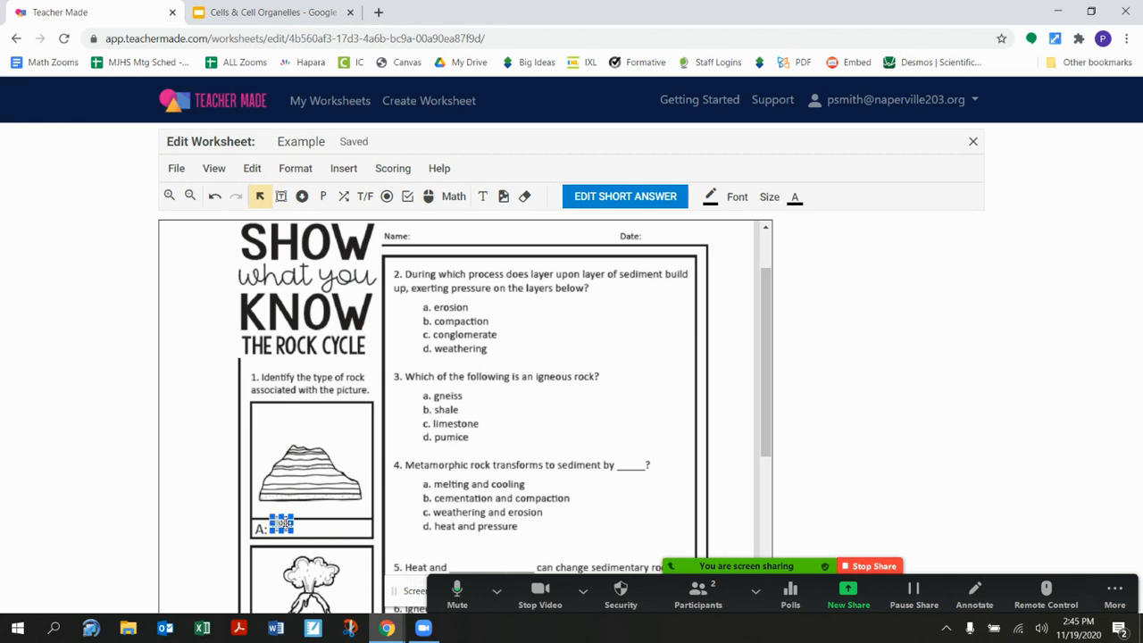
{"action": "left_click_drag", "start_coordinate": [294, 520], "coordinate": [363, 524]}
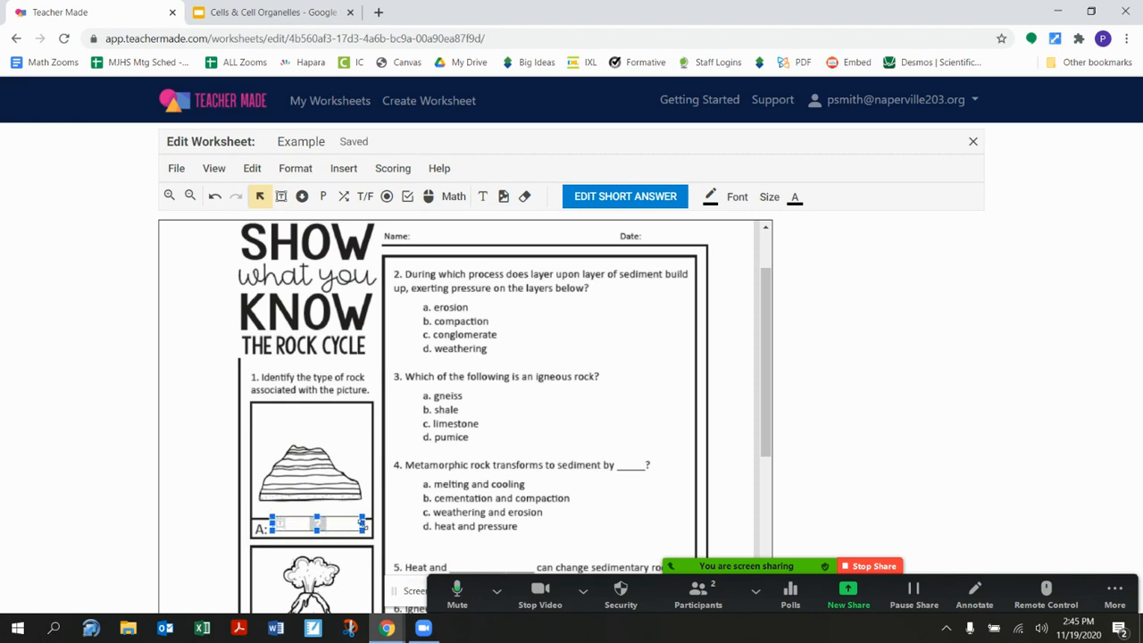
- Set the correct answer of the line A short answer field to "sedimentary" and save the changes
{"action": "left_click", "coordinate": [639, 198]}
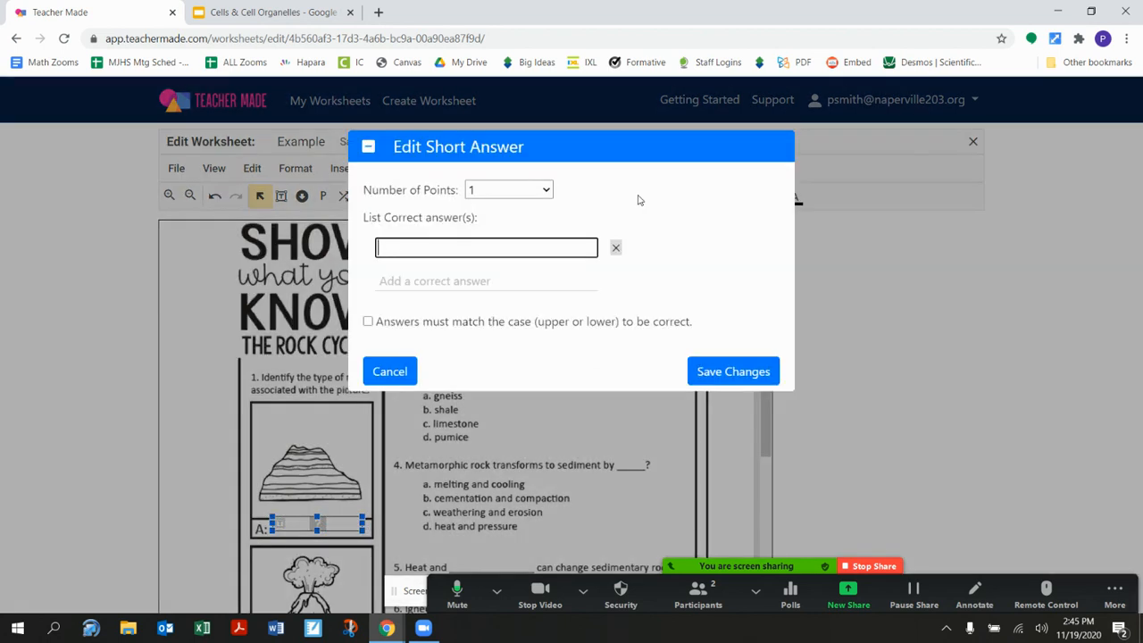
{"action": "left_click", "coordinate": [744, 215]}
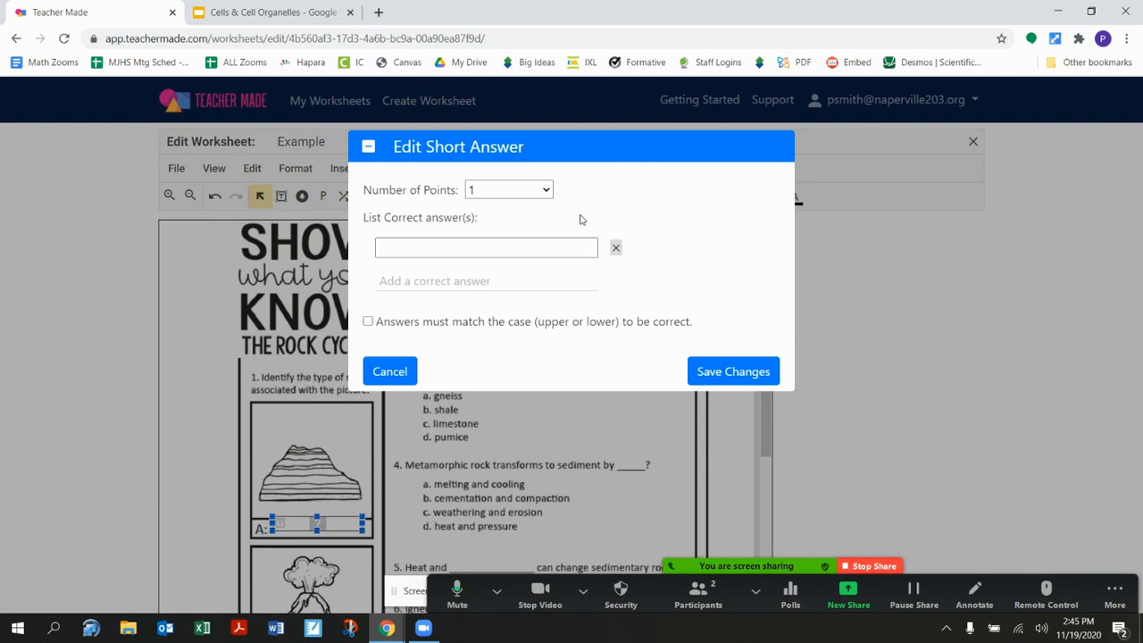
{"action": "left_click", "coordinate": [447, 252]}
{"action": "type", "text": "se"}
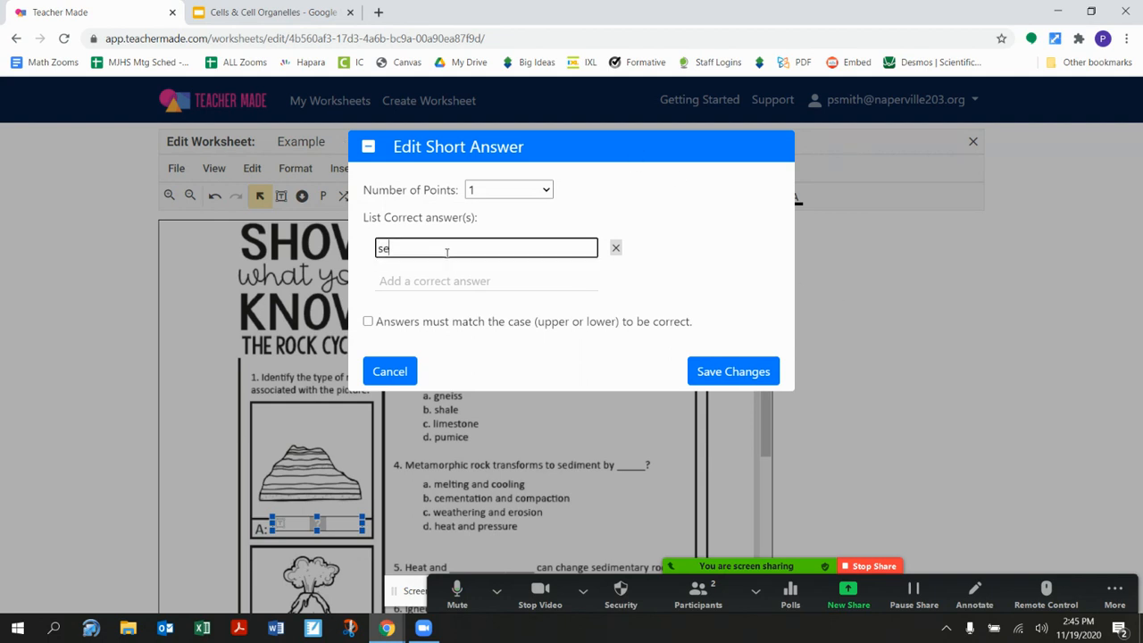
{"action": "type", "text": "nimentary"}
{"action": "left_click", "coordinate": [706, 371]}
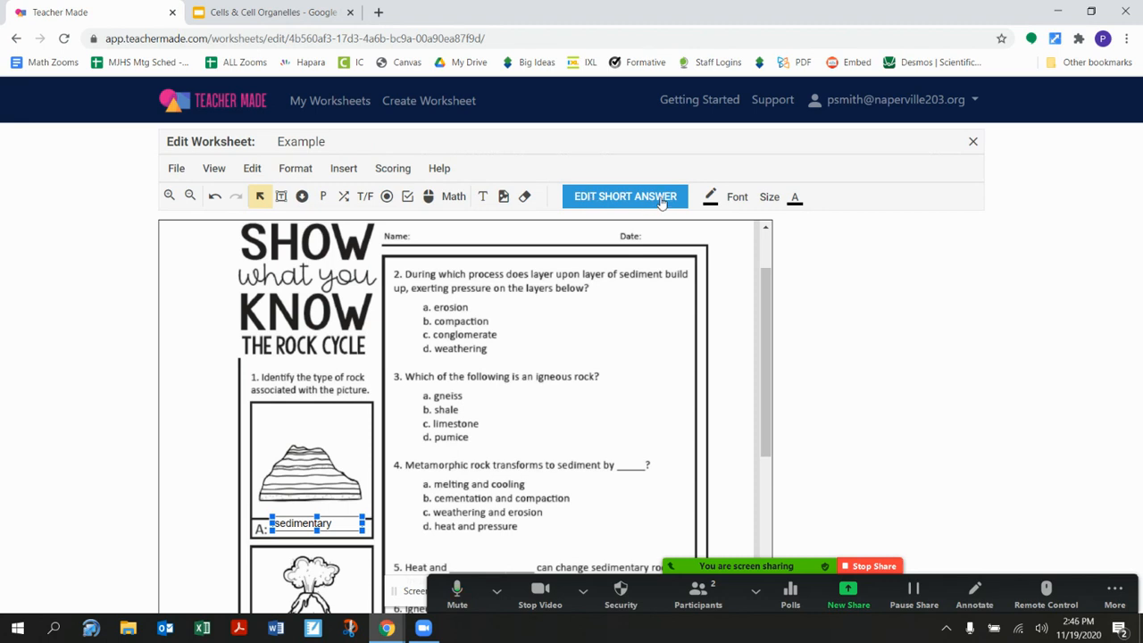
- Insert a four-option multiple choice field beside the answers of question 2, with b. compaction as the correct choice
{"action": "left_click", "coordinate": [387, 196]}
{"action": "left_click", "coordinate": [432, 276]}
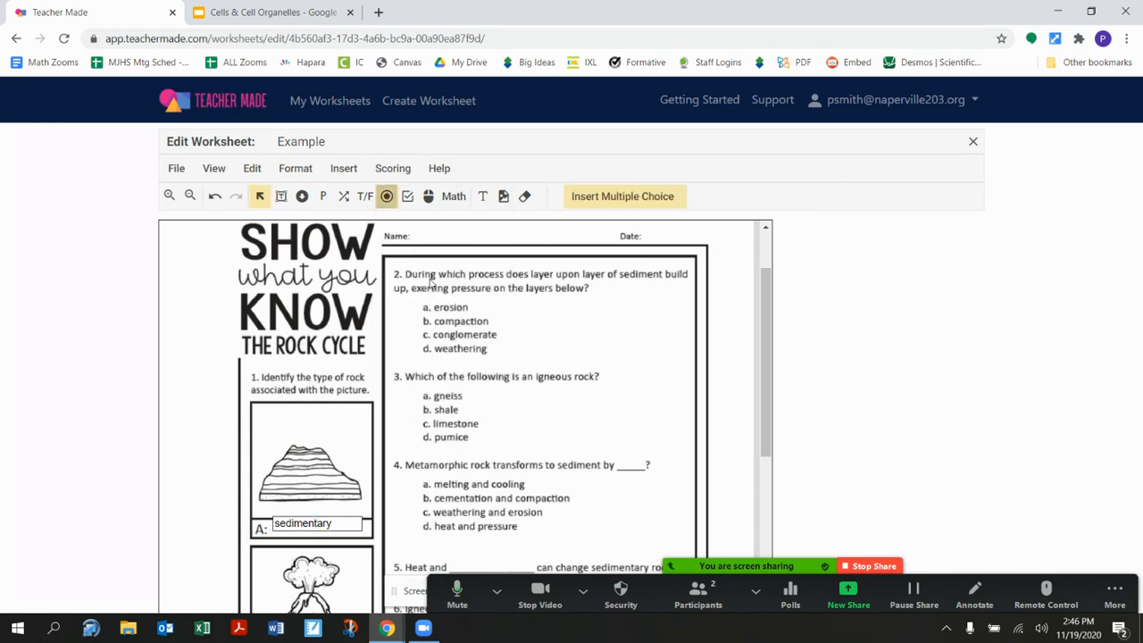
{"action": "left_click", "coordinate": [513, 298]}
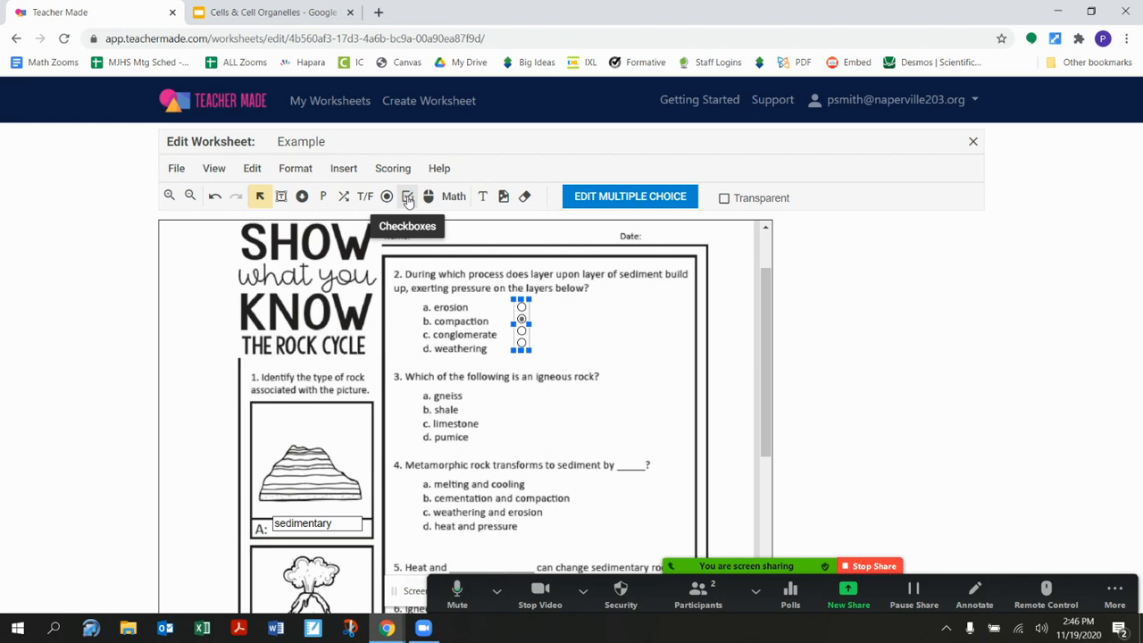
- Insert a large fraction answer field beside questions 2 and 3 and show the available math answer types
{"action": "scroll", "coordinate": [621, 372], "scroll_direction": "down", "scroll_amount": 3}
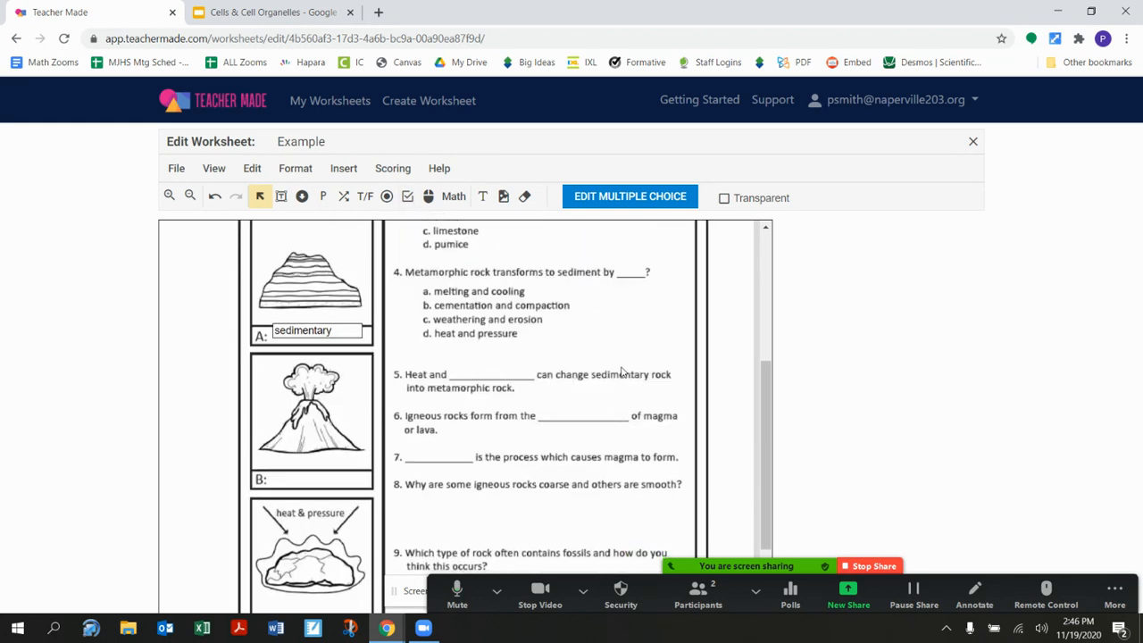
{"action": "scroll", "coordinate": [451, 369], "scroll_direction": "up", "scroll_amount": 2}
{"action": "scroll", "coordinate": [450, 370], "scroll_direction": "up", "scroll_amount": 2}
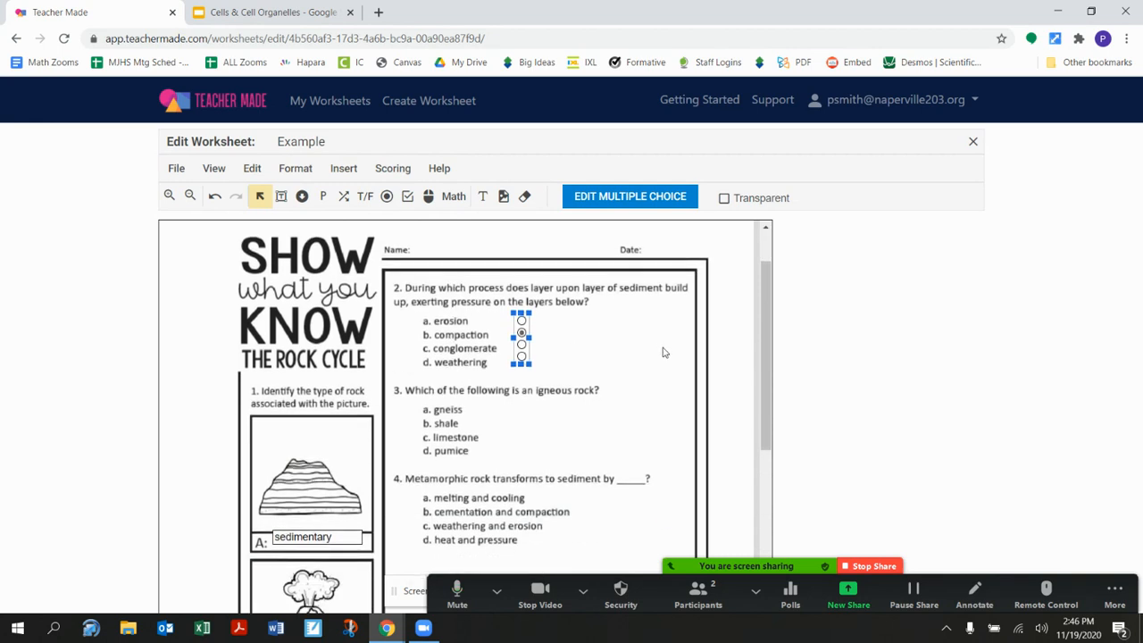
{"action": "left_click", "coordinate": [446, 198]}
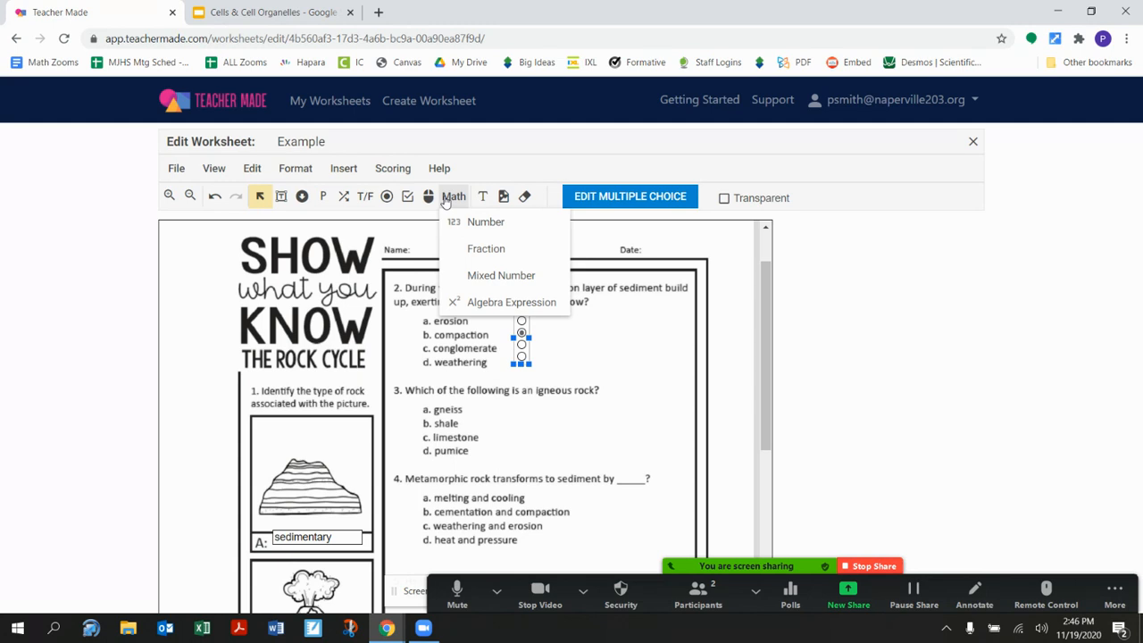
{"action": "left_click", "coordinate": [489, 249]}
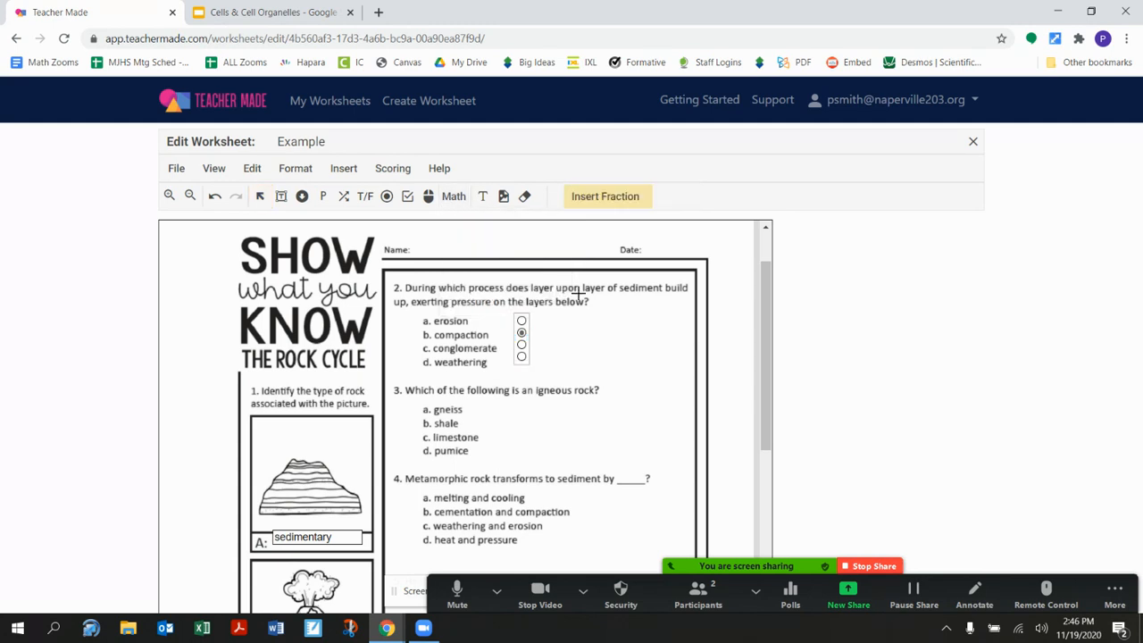
{"action": "left_click_drag", "start_coordinate": [581, 312], "coordinate": [669, 458]}
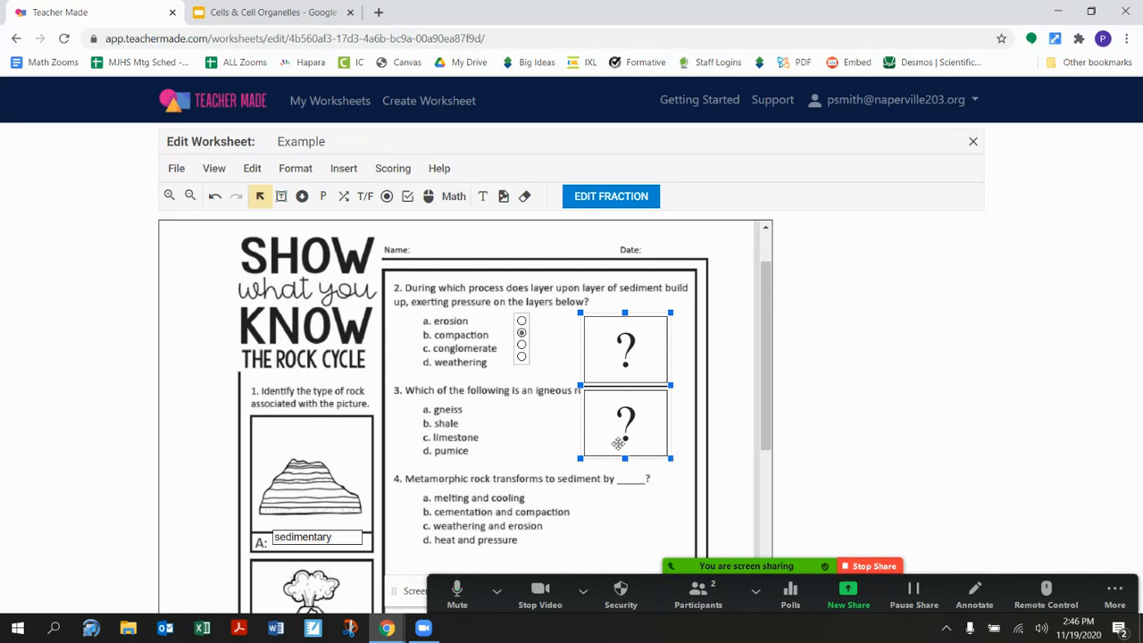
{"action": "left_click", "coordinate": [453, 197]}
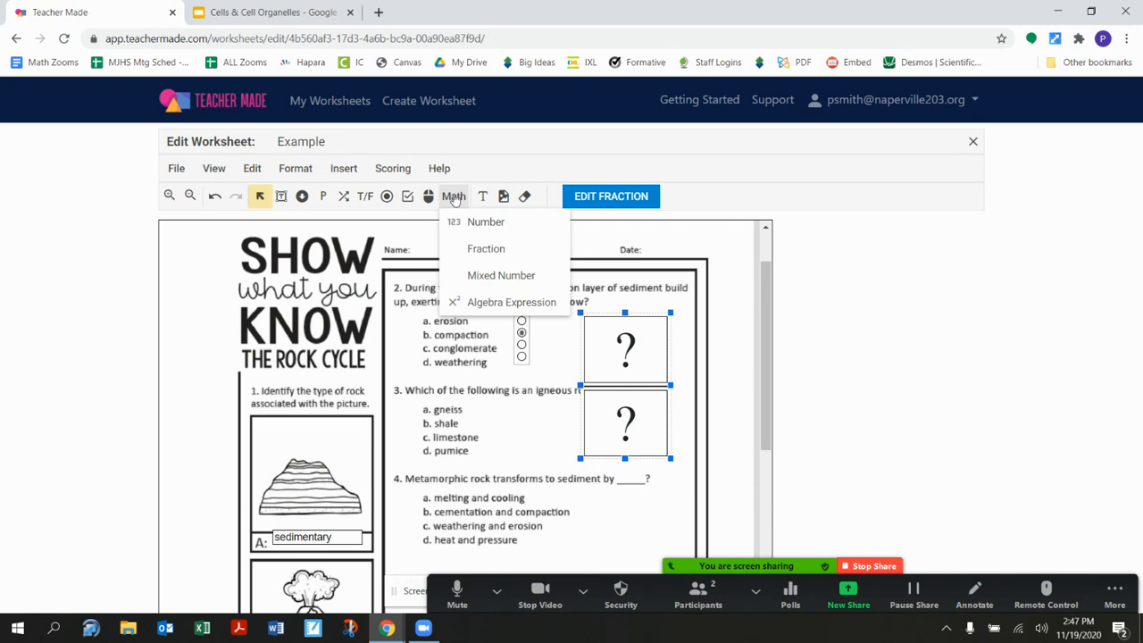
- Insert a wide short answer field in the blank space under question 8 and return to the worksheet list
{"action": "scroll", "coordinate": [305, 357], "scroll_direction": "down", "scroll_amount": 4}
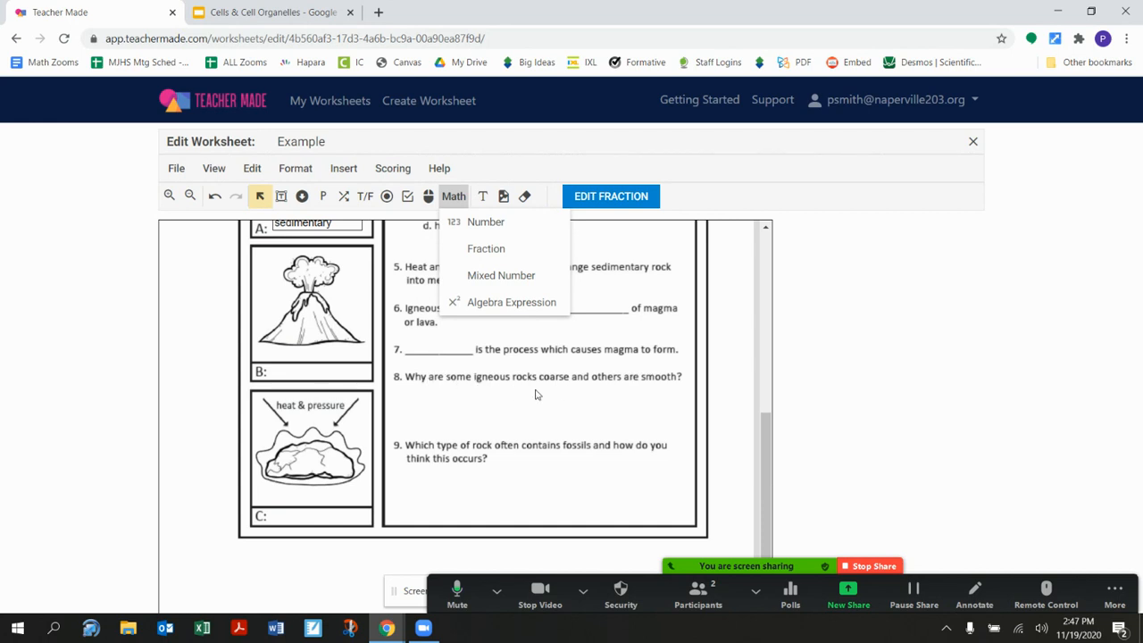
{"action": "left_click", "coordinate": [281, 197]}
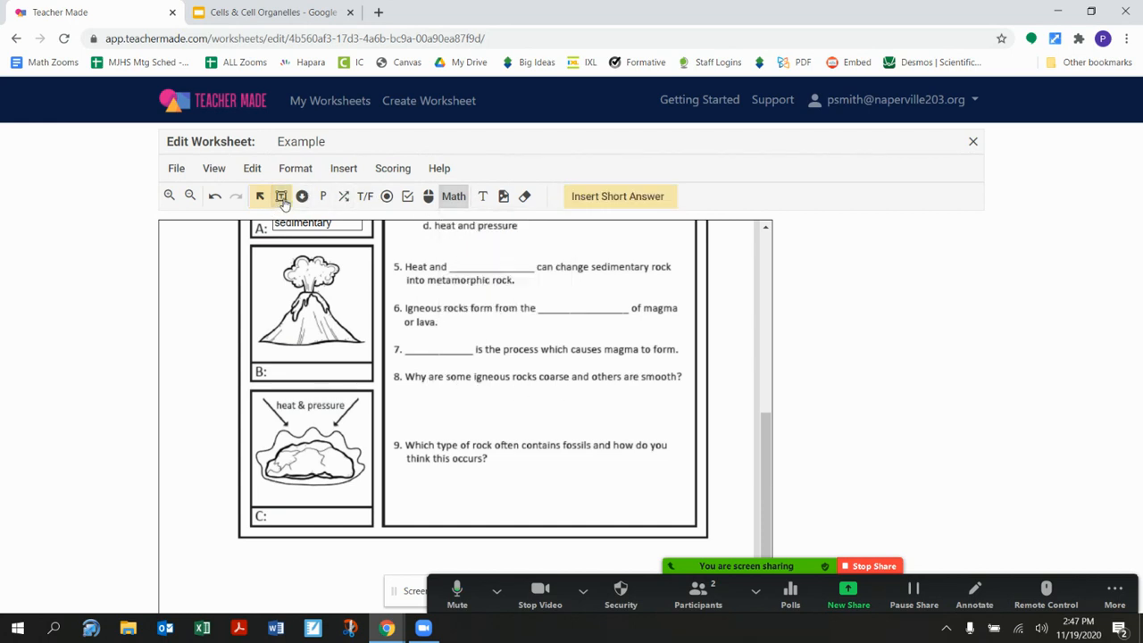
{"action": "left_click_drag", "start_coordinate": [389, 382], "coordinate": [676, 432]}
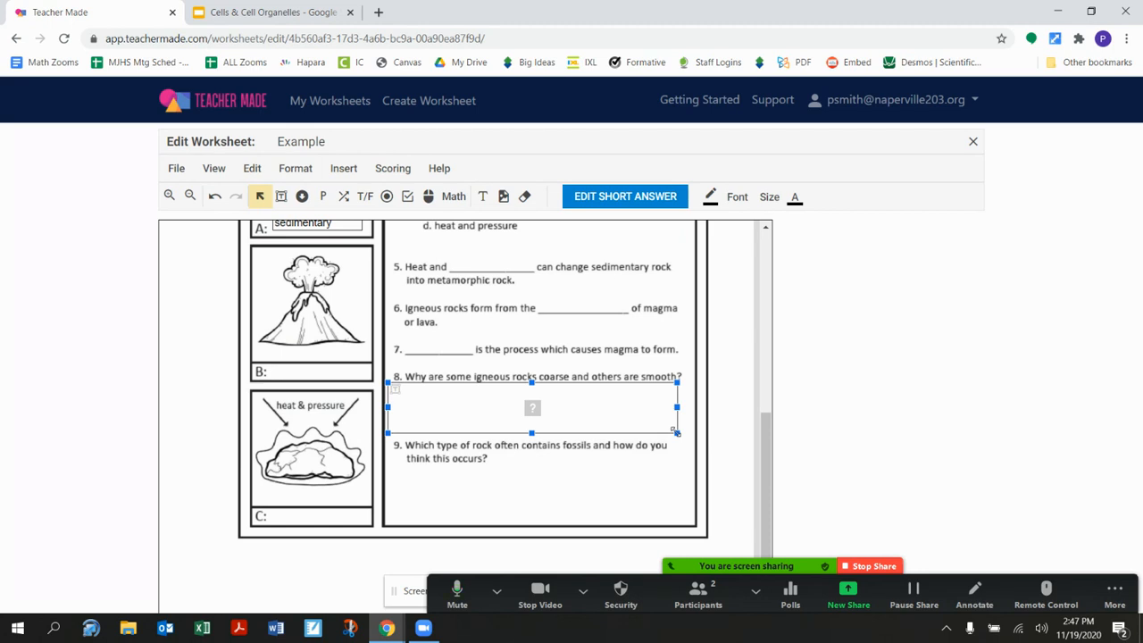
{"action": "left_click", "coordinate": [348, 103]}
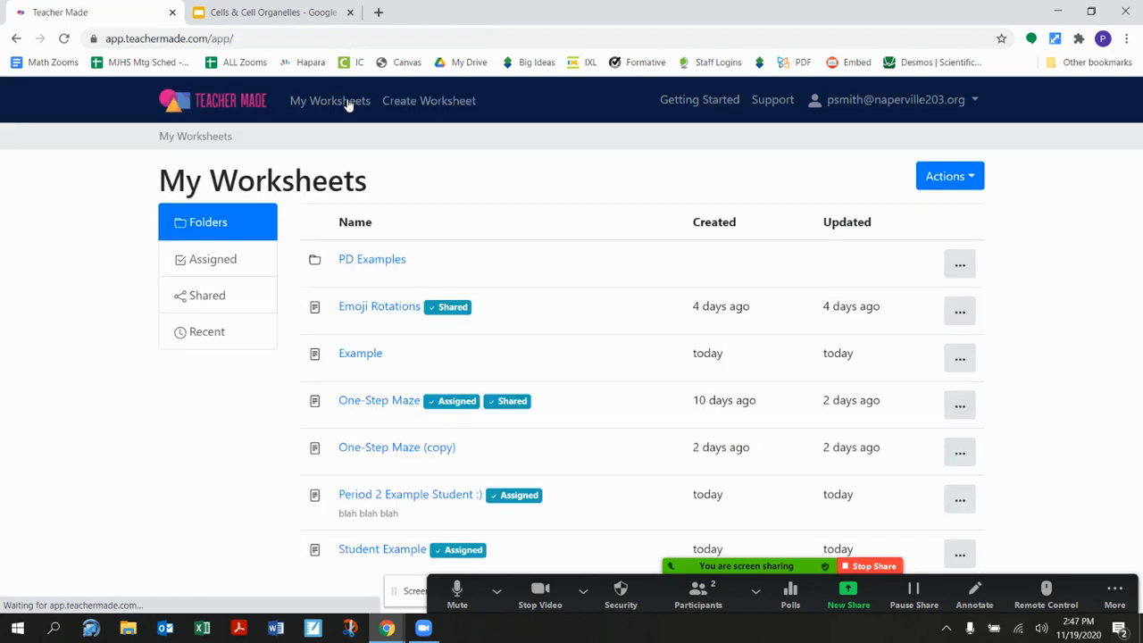
- Switch to the Cells & Cell Organelles presentation in Google Slides and download it as a PDF document
{"action": "left_click", "coordinate": [268, 14]}
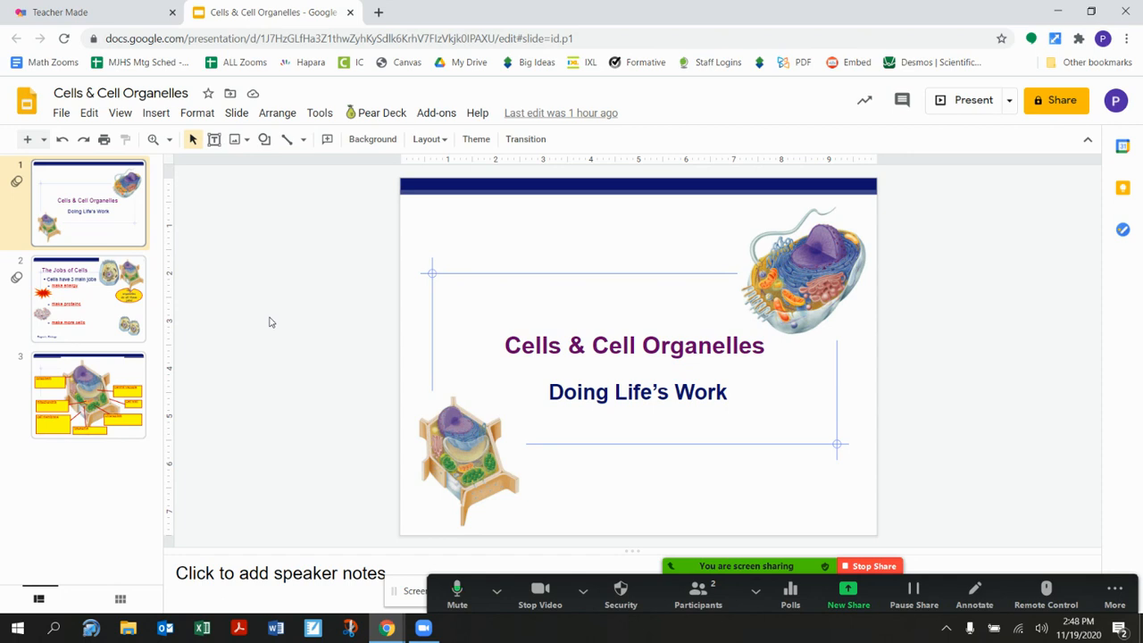
{"action": "left_click", "coordinate": [91, 113]}
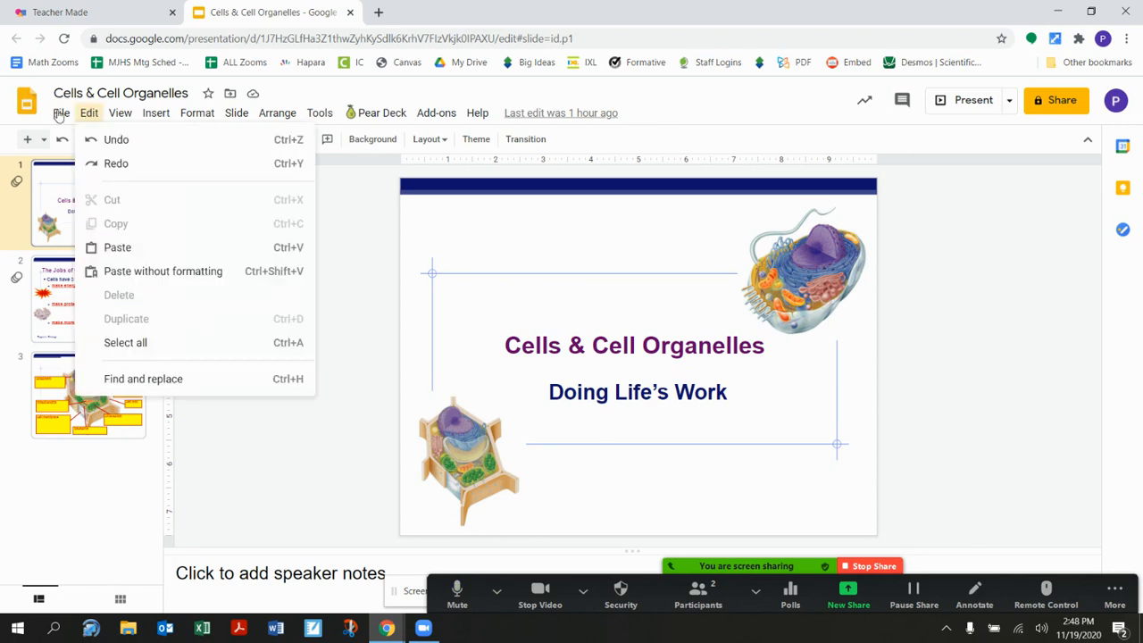
{"action": "left_click", "coordinate": [61, 113]}
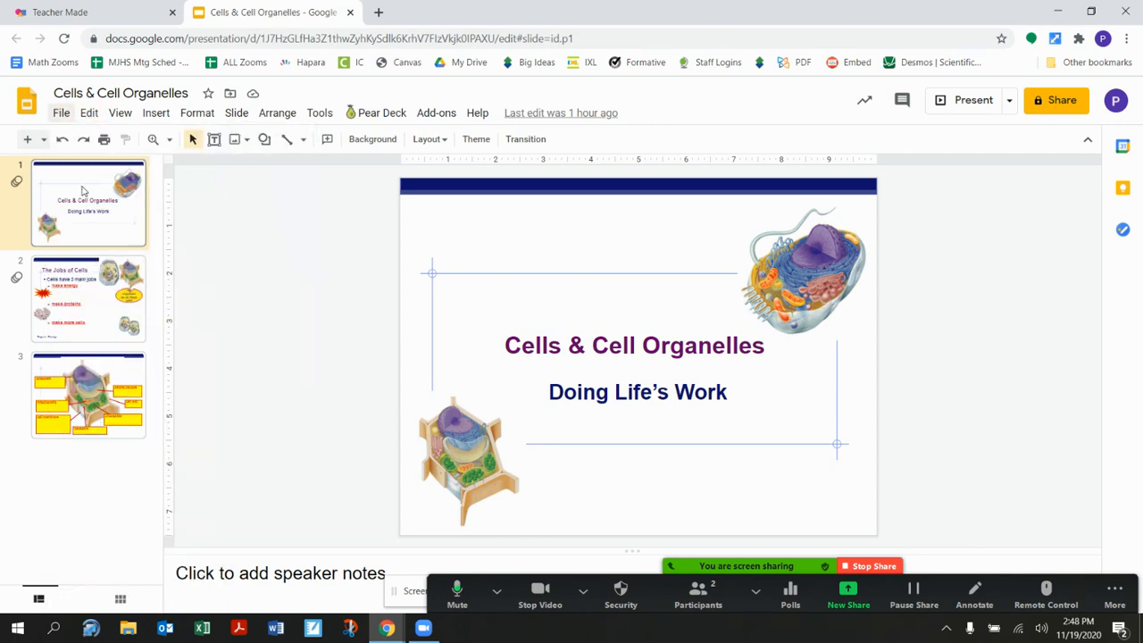
{"action": "left_click", "coordinate": [62, 113]}
{"action": "mouse_move", "coordinate": [100, 309]}
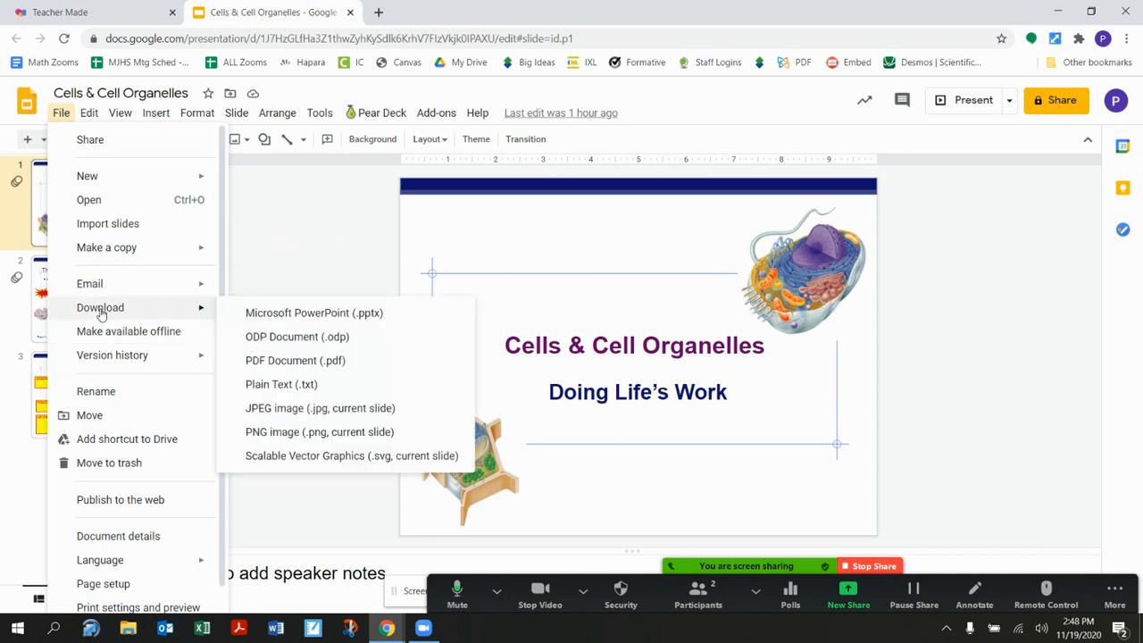
{"action": "left_click", "coordinate": [277, 369]}
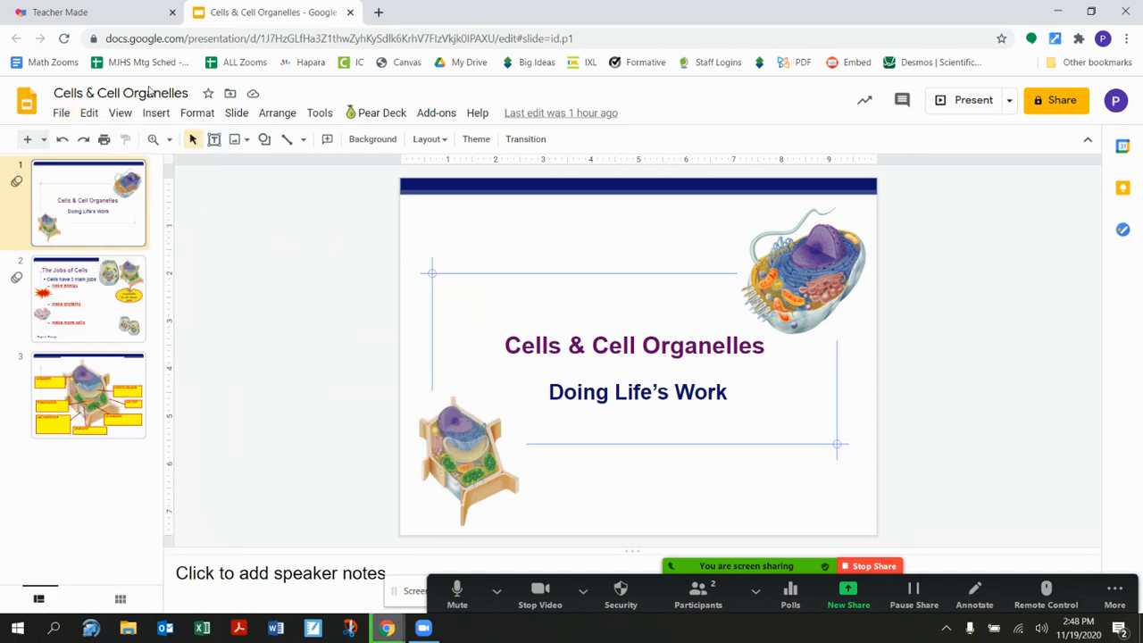
- In Teacher Made, create a worksheet titled "Cells" using all three pages of the Cells & Cell Organelles PDF from the Desktop as its background
{"action": "left_click", "coordinate": [111, 15]}
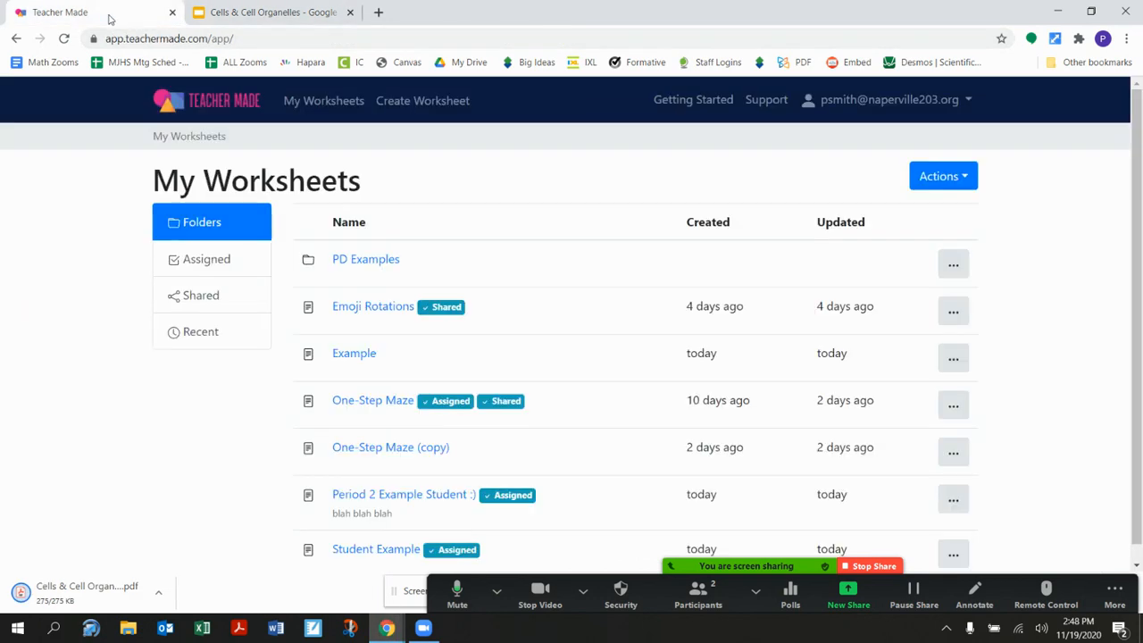
{"action": "left_click", "coordinate": [454, 100]}
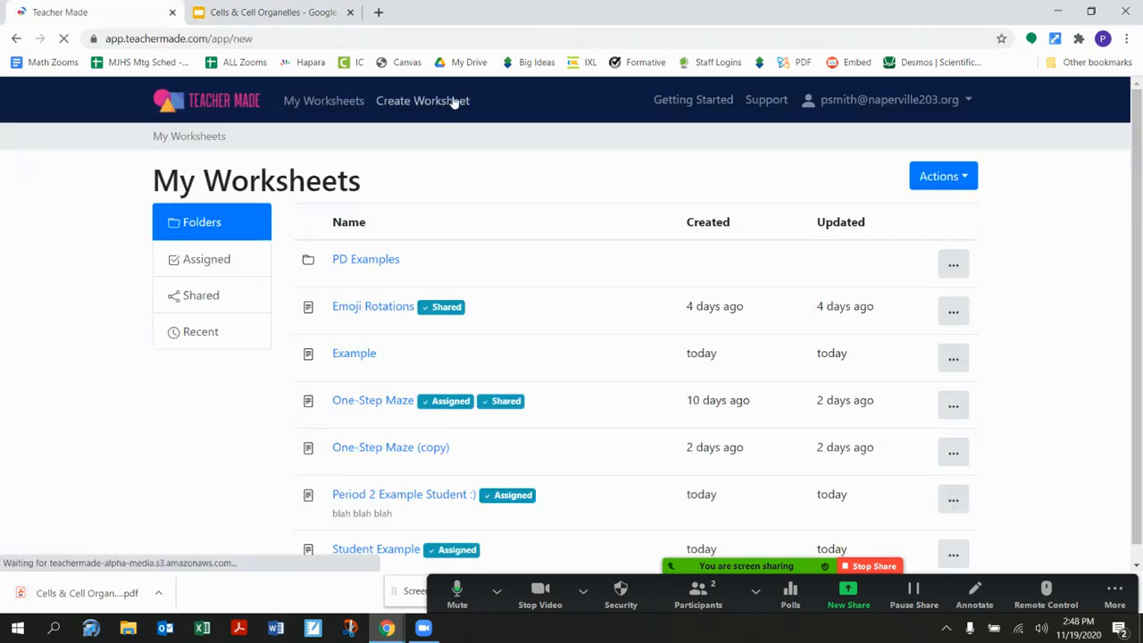
{"action": "left_click", "coordinate": [232, 242]}
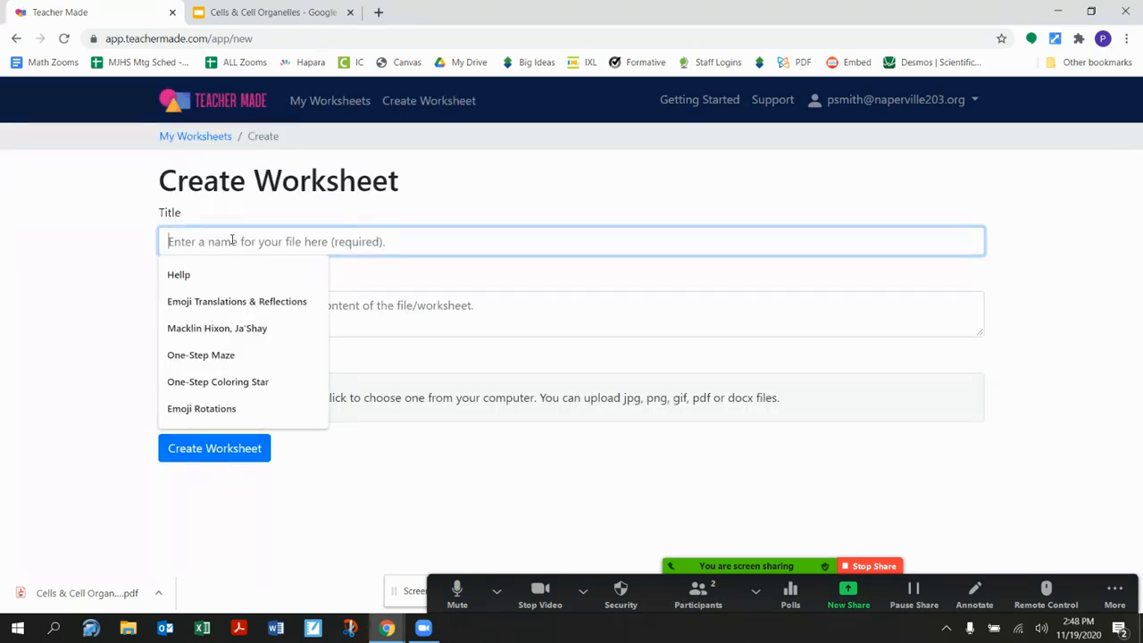
{"action": "type", "text": "Cells"}
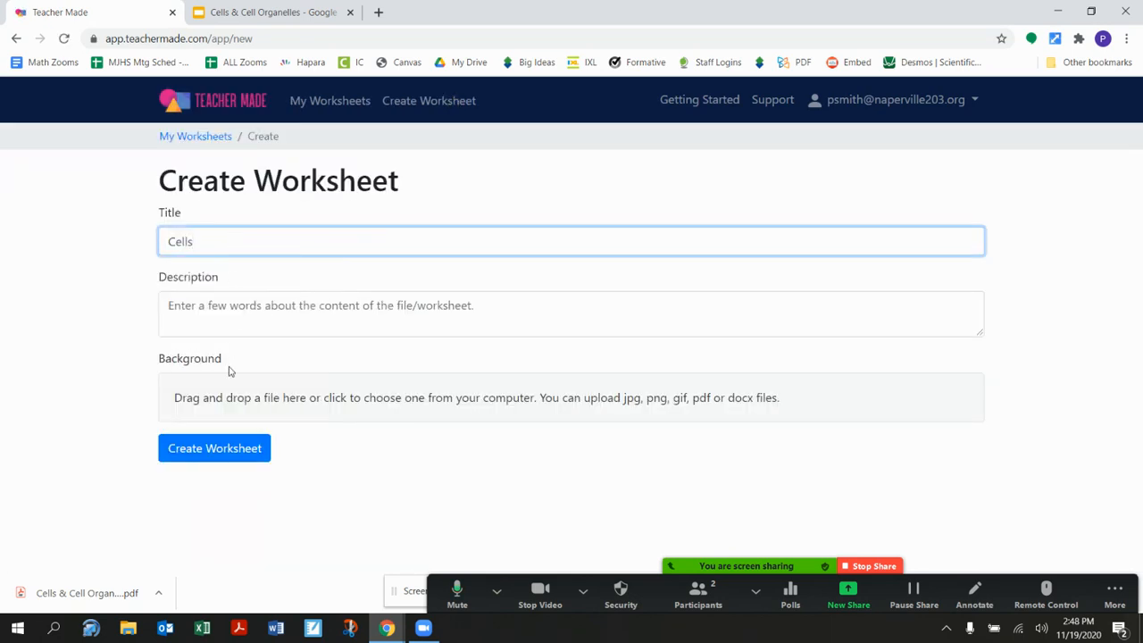
{"action": "left_click", "coordinate": [232, 401]}
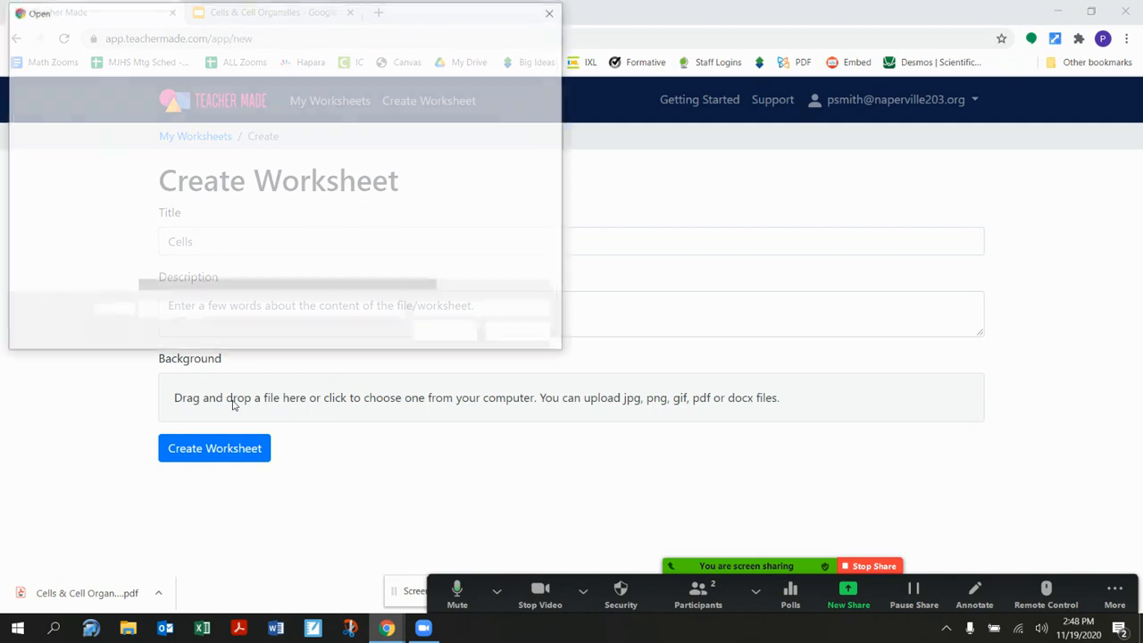
{"action": "scroll", "coordinate": [205, 192], "scroll_direction": "down", "scroll_amount": 3}
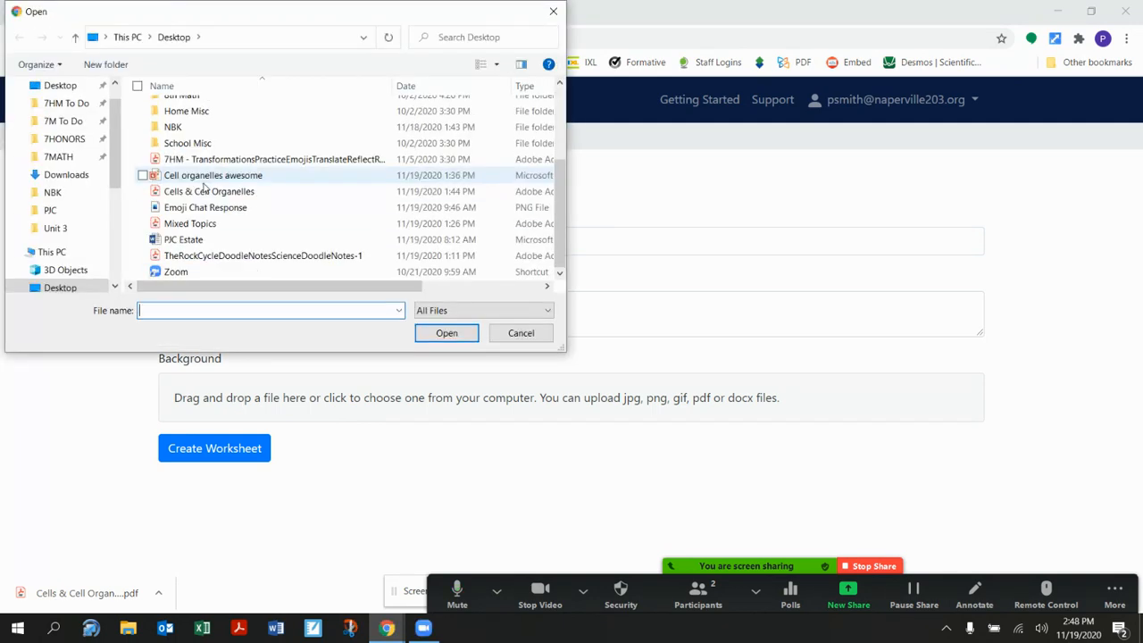
{"action": "left_click", "coordinate": [204, 191]}
{"action": "left_click", "coordinate": [442, 332]}
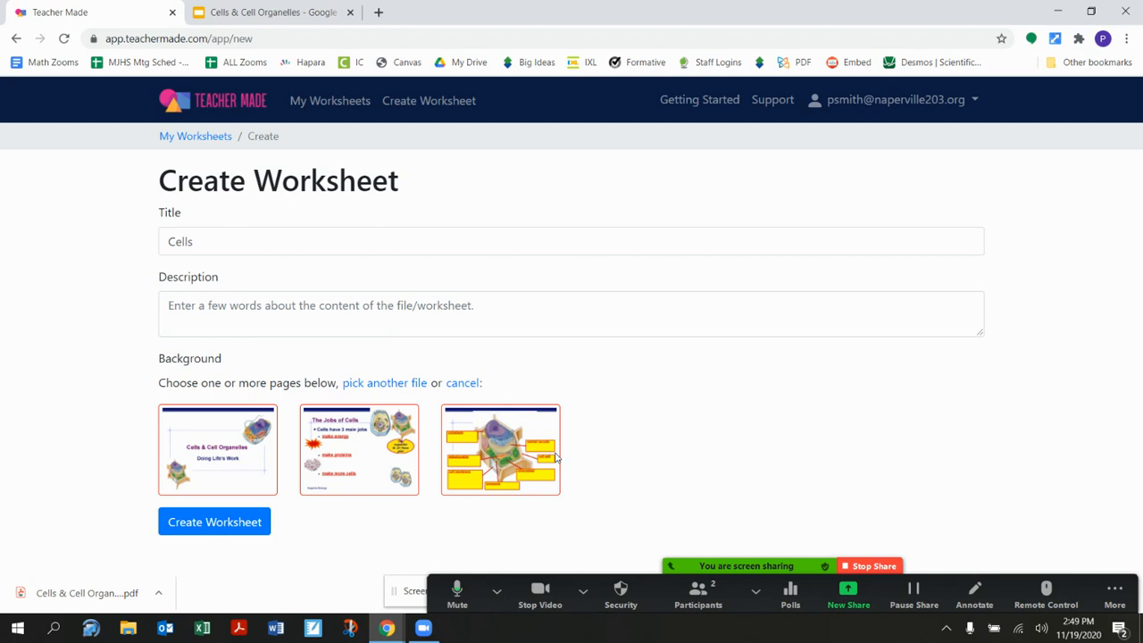
{"action": "left_click", "coordinate": [256, 524]}
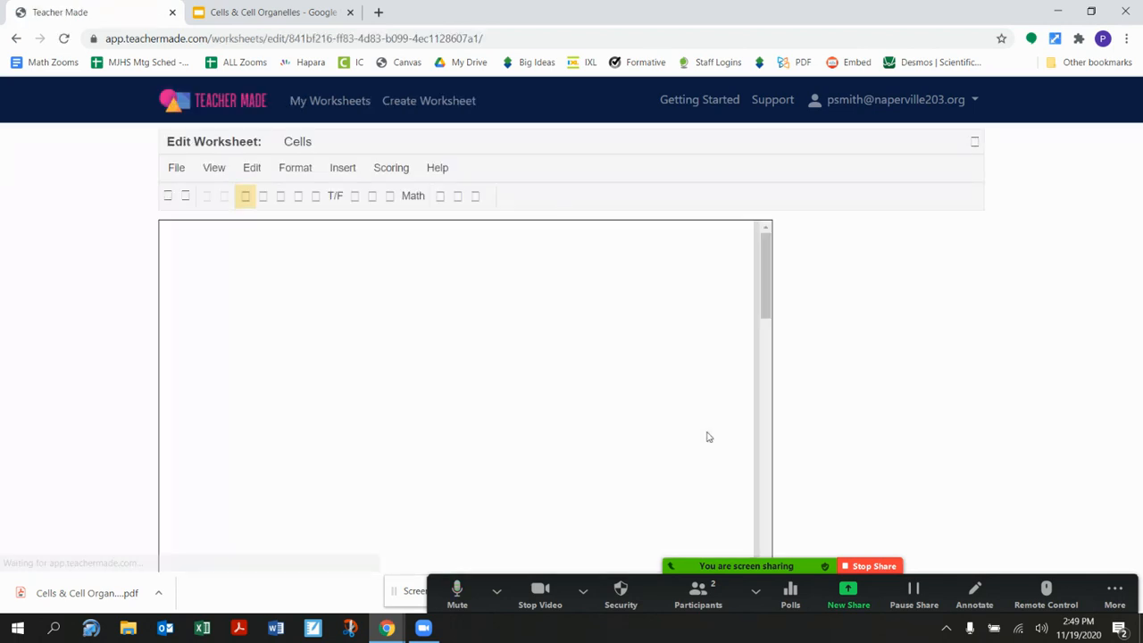
- Review the pages of the Cells worksheet from the title slide to the labelled cell diagram
{"action": "scroll", "coordinate": [706, 437], "scroll_direction": "down", "scroll_amount": 5}
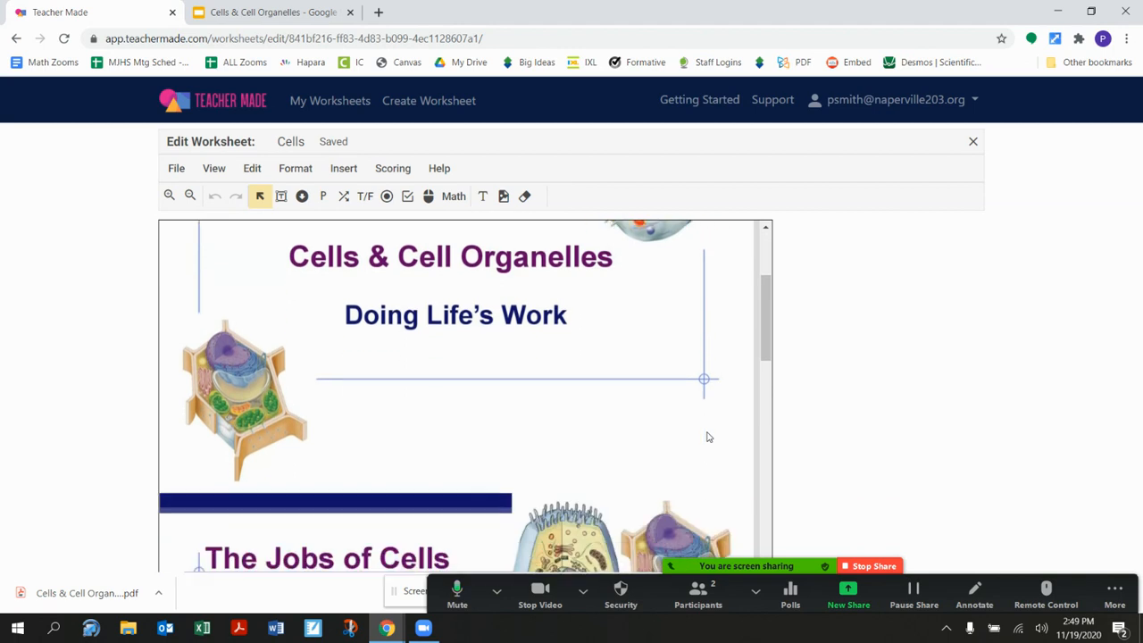
{"action": "scroll", "coordinate": [707, 437], "scroll_direction": "down", "scroll_amount": 2}
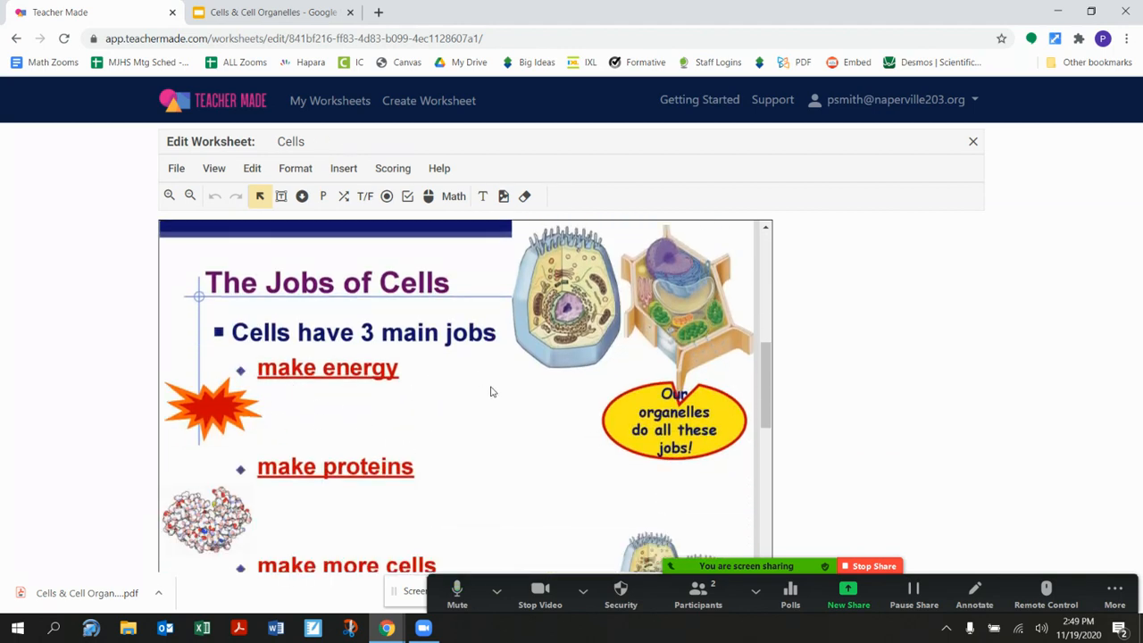
{"action": "scroll", "coordinate": [491, 391], "scroll_direction": "down", "scroll_amount": 1}
{"action": "scroll", "coordinate": [491, 391], "scroll_direction": "down", "scroll_amount": 1}
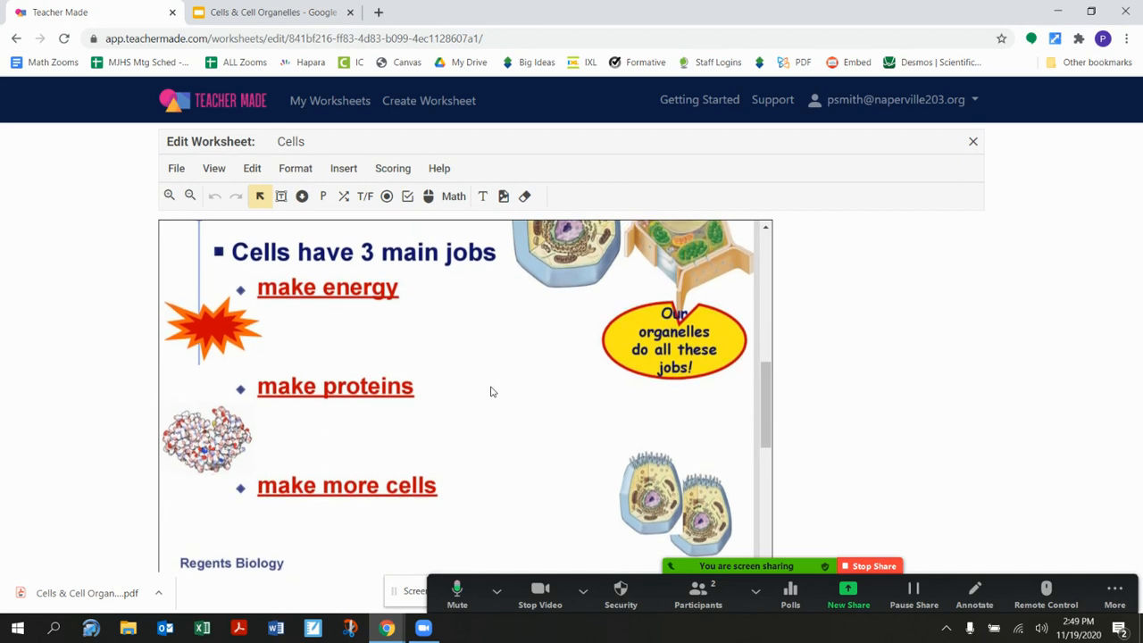
{"action": "scroll", "coordinate": [490, 392], "scroll_direction": "down", "scroll_amount": 3}
{"action": "scroll", "coordinate": [490, 391], "scroll_direction": "down", "scroll_amount": 4}
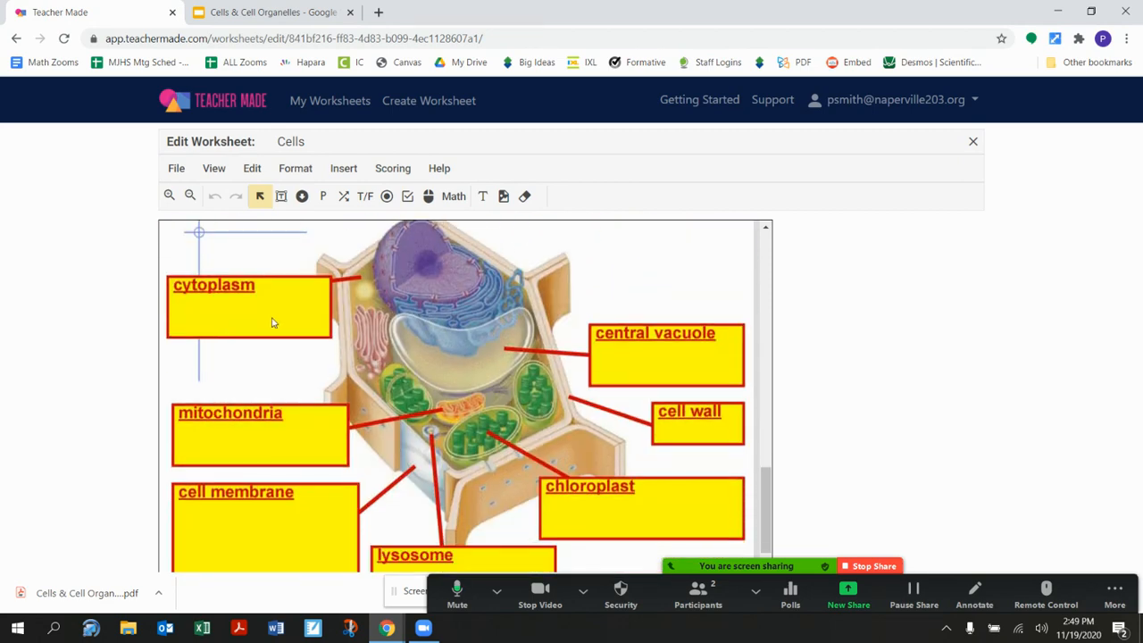